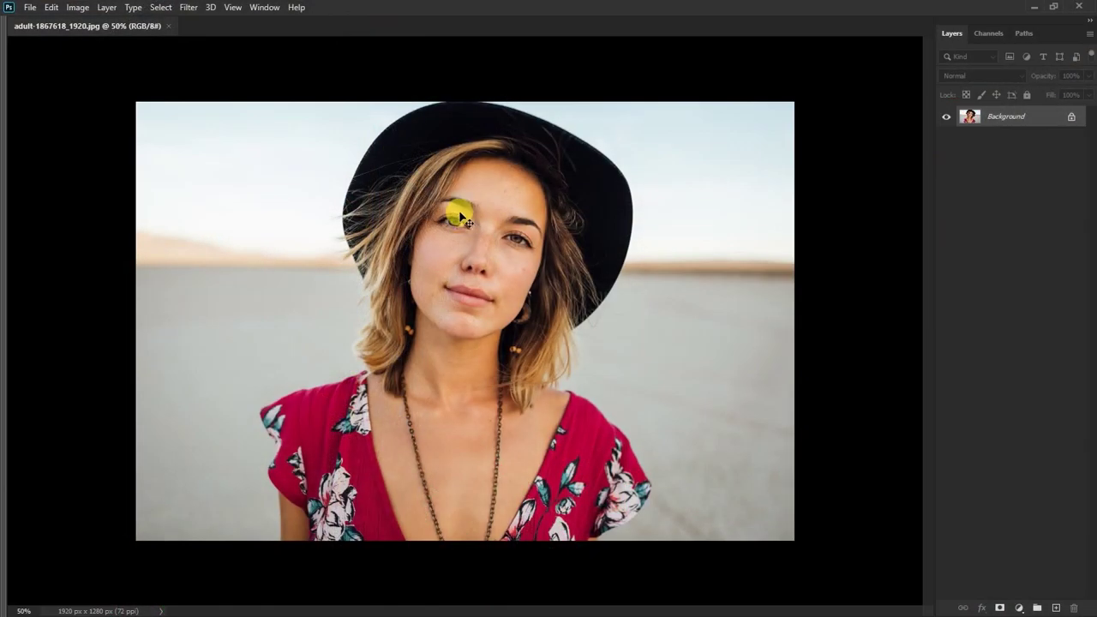
Step: Zoom to about 173% on the woman's face, then open the closed-eye stock photo
scroll(461, 215, "up", 2)
scroll(463, 214, "up", 2)
scroll(464, 211, "up", 1)
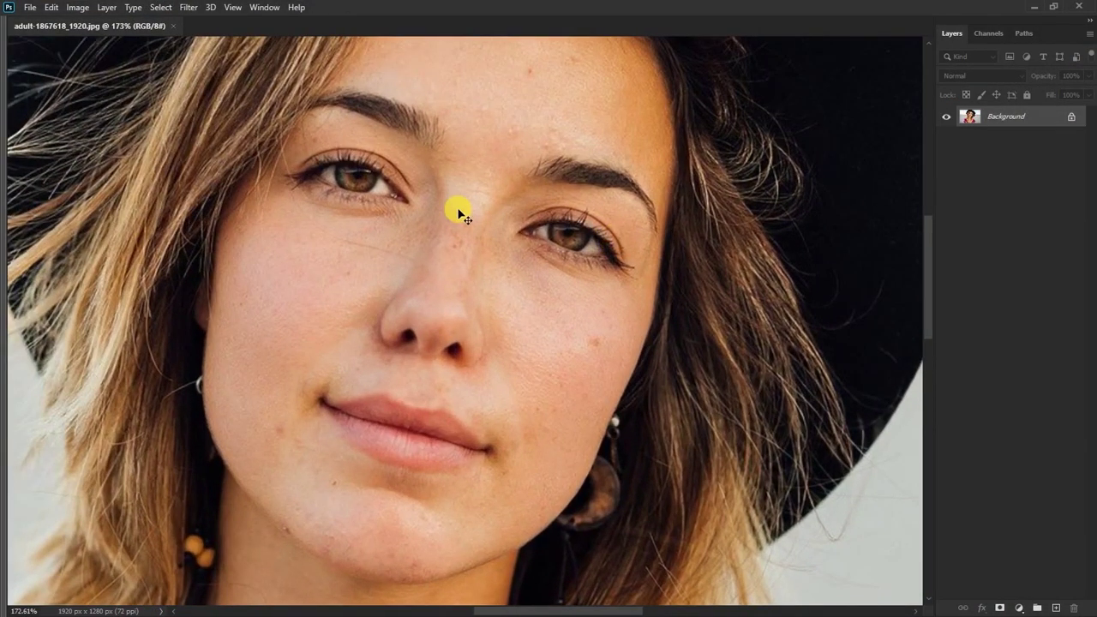
key("ctrl+o")
double_click(160, 112)
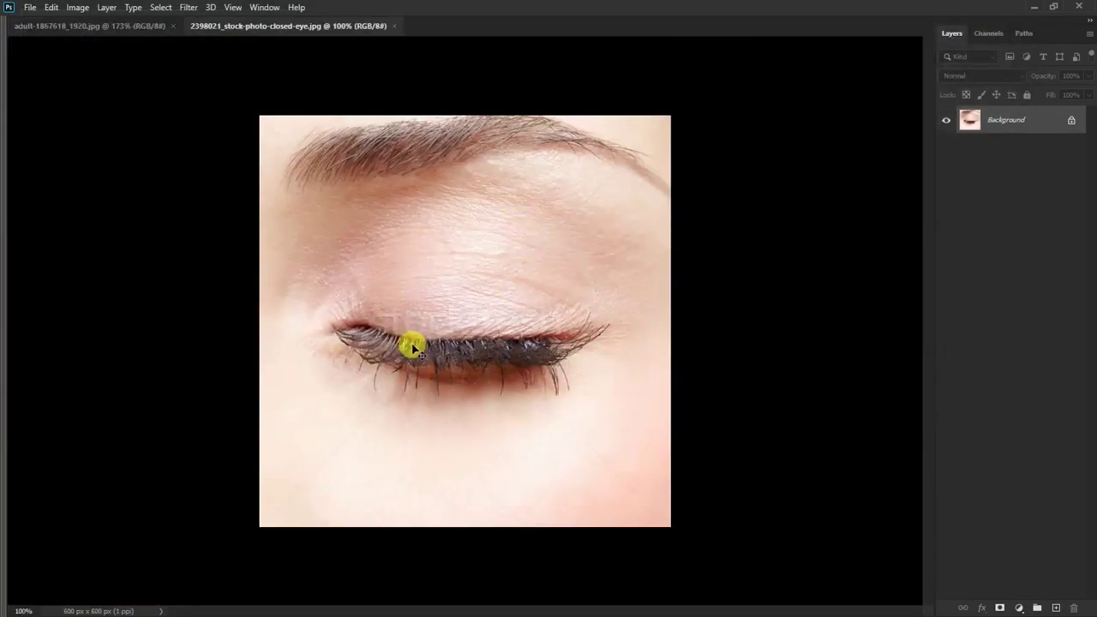
Step: Lasso the closed eye in the stock photo and copy it to its own layer
left_click_drag(418, 236, 302, 343)
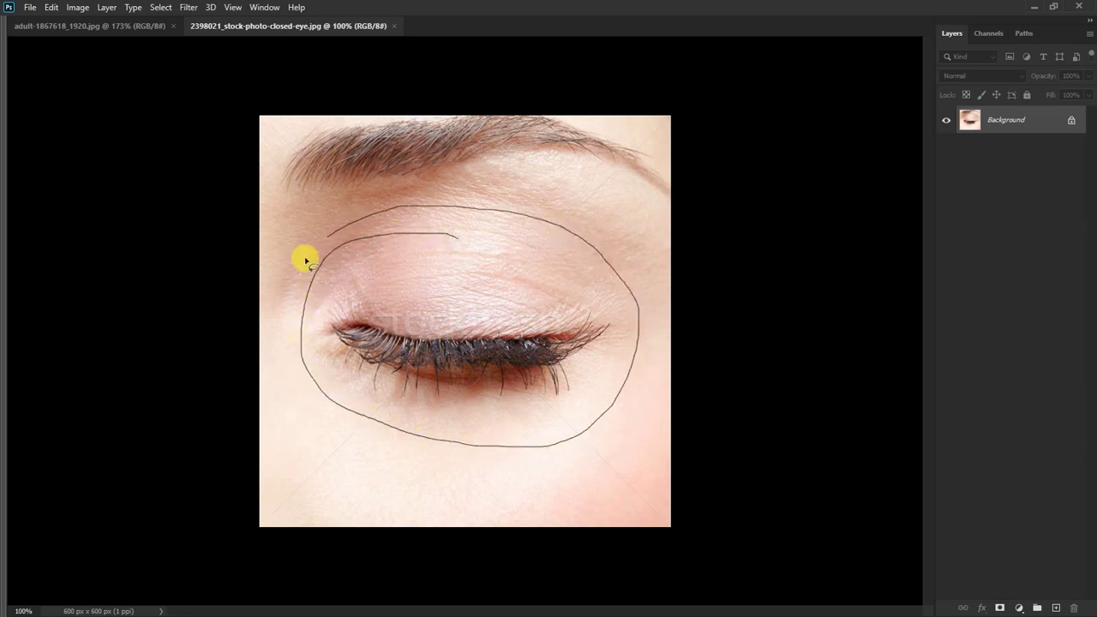
left_click_drag(506, 450, 495, 476)
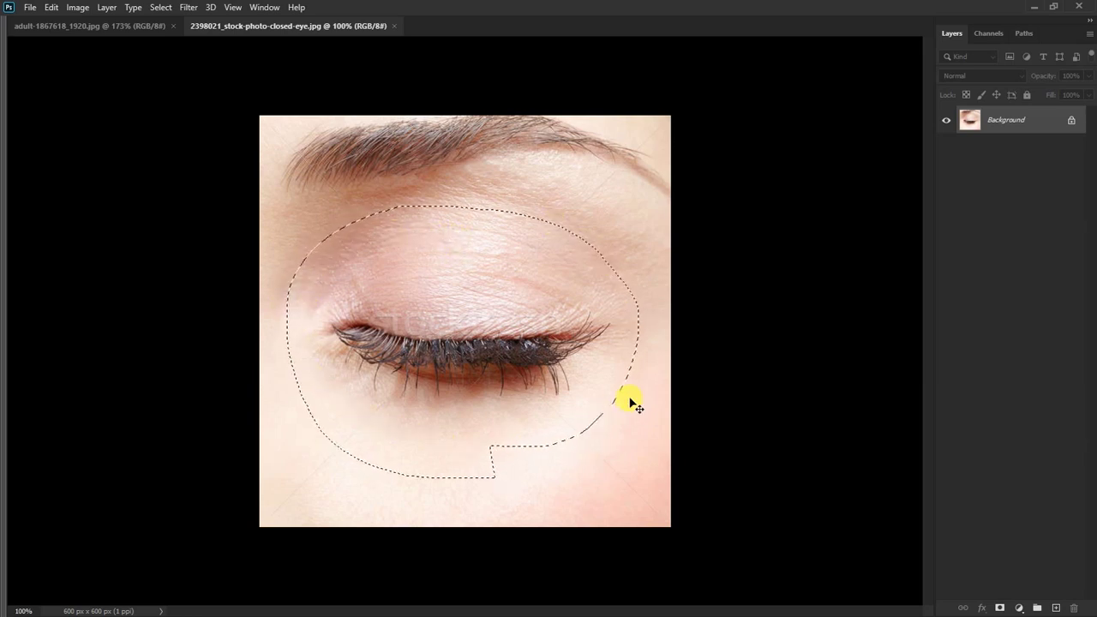
key("ctrl+j")
Step: Drag the eye layer onto the woman's portrait, where it lands as Layer 1
left_click_drag(518, 355, 514, 309)
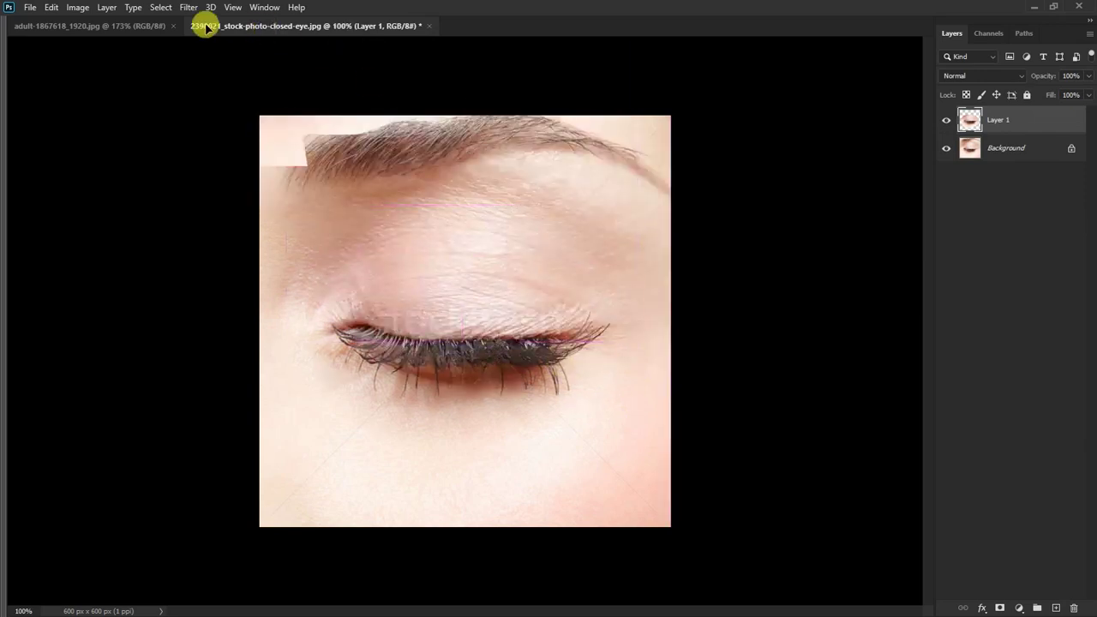
left_click(147, 24)
left_click_drag(147, 26, 574, 253)
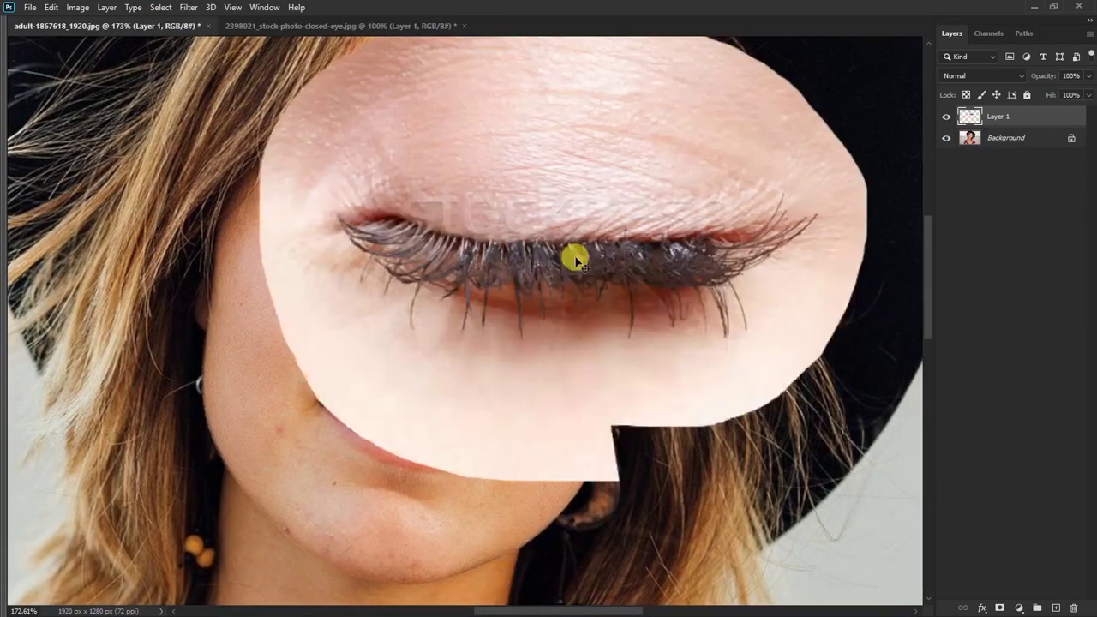
Step: Free Transform Layer 1 to a smaller, nearly level patch over her right-side eye
key("ctrl+t")
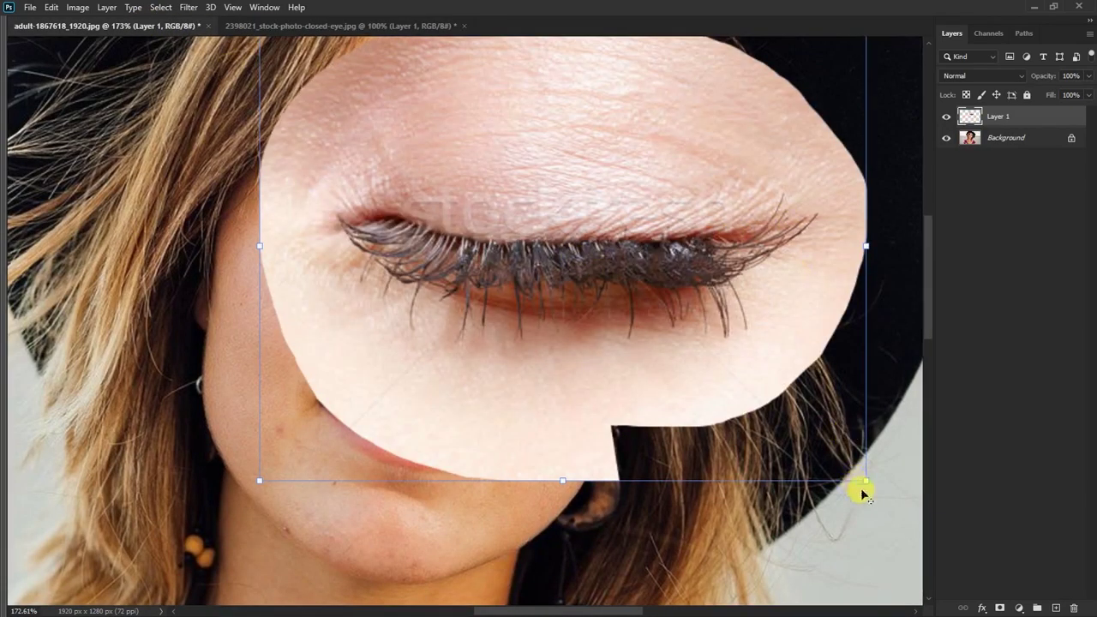
mouse_move(861, 474)
left_mouse_down()
mouse_move(644, 318)
mouse_move(694, 283)
left_mouse_up()
left_click_drag(583, 248, 612, 246)
left_click_drag(728, 283, 752, 245)
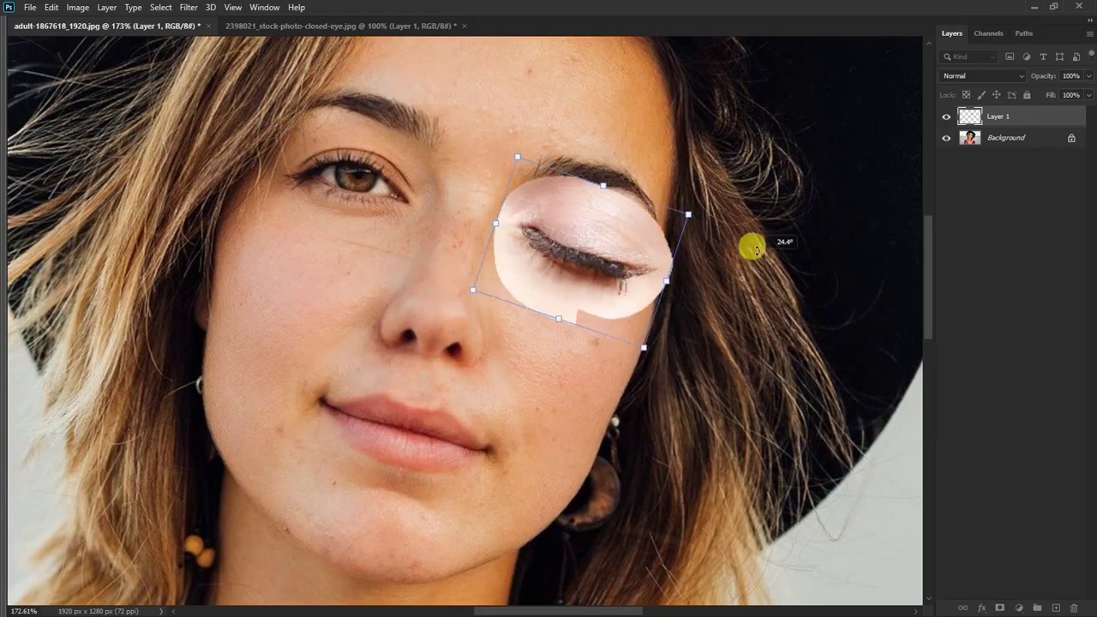
left_click_drag(625, 268, 617, 267)
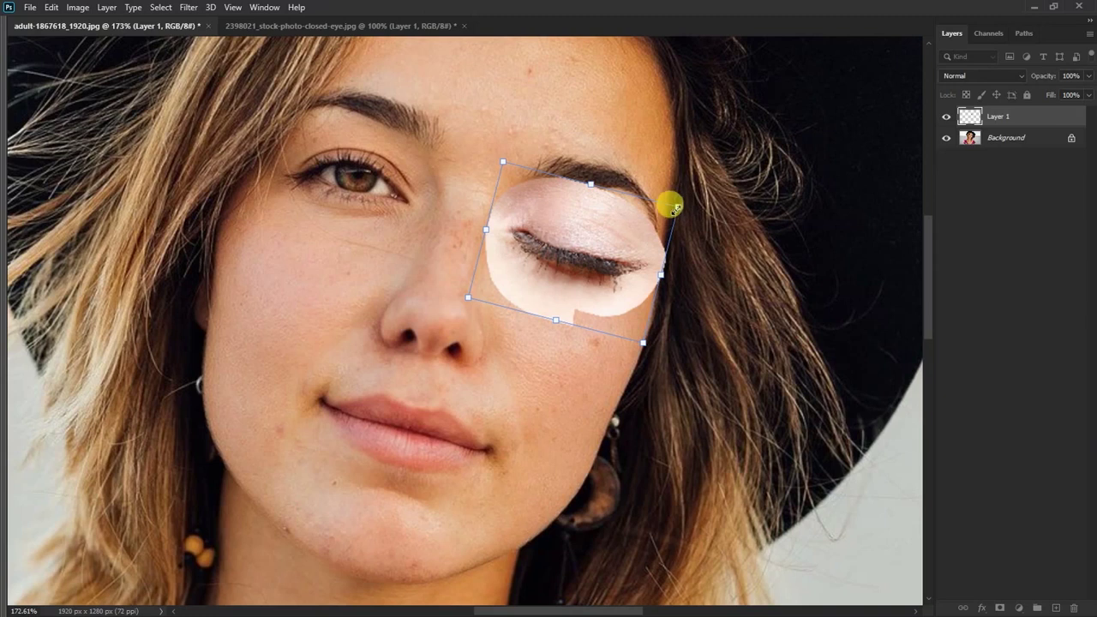
left_click_drag(676, 209, 693, 233)
key("Return")
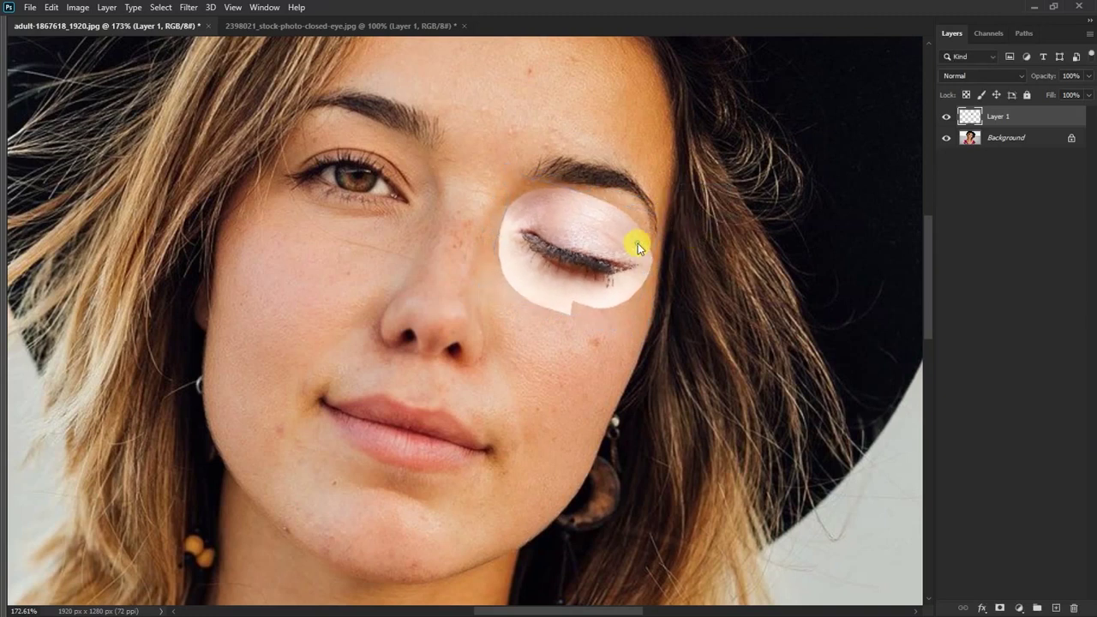
scroll(612, 245, "up", 2)
mouse_move(561, 306)
left_mouse_down()
mouse_move(558, 263)
mouse_move(573, 247)
left_mouse_up()
Step: Soft-erase the patch edges and darken the patch with a lowered RGB curve
mouse_move(542, 165)
left_mouse_down()
mouse_move(428, 162)
mouse_move(399, 235)
mouse_move(453, 302)
mouse_move(513, 323)
mouse_move(618, 301)
left_mouse_up()
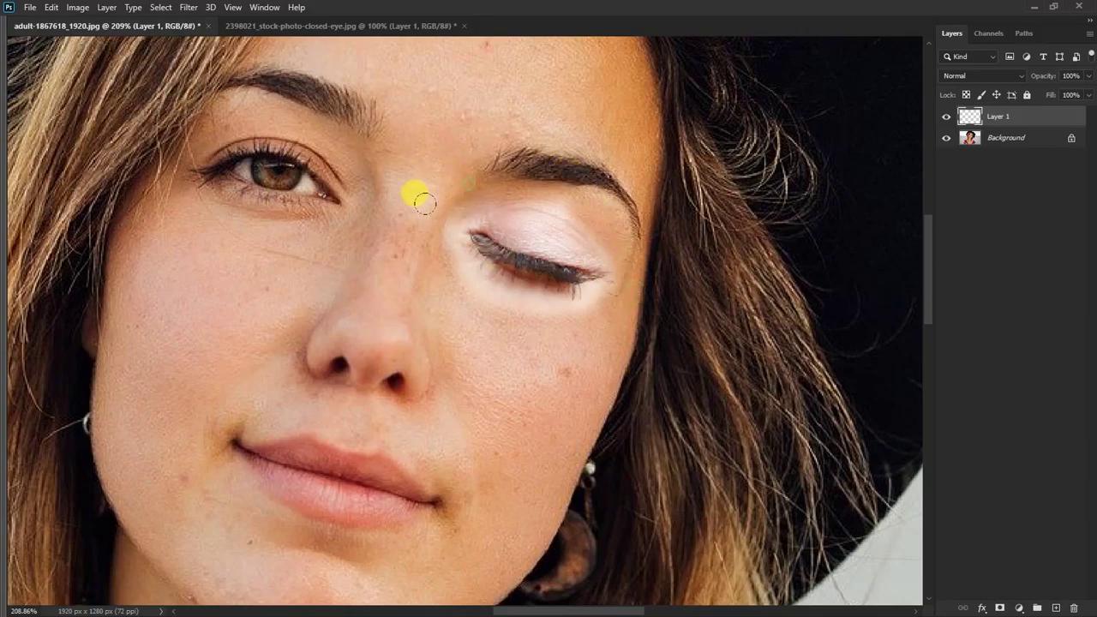
key("ctrl+m")
left_click_drag(588, 91, 973, 94)
left_click_drag(874, 228, 885, 241)
key("Return")
key("ctrl+b")
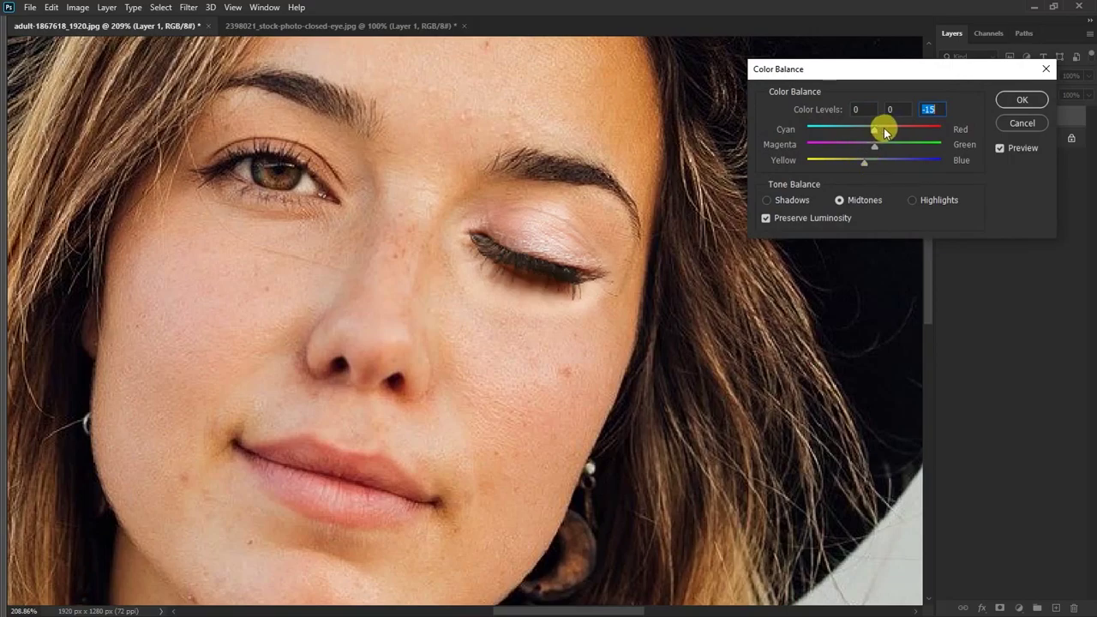
Step: Apply Color Balance with Midtones Yellow–Blue at -15 to the eye patch
key("Return")
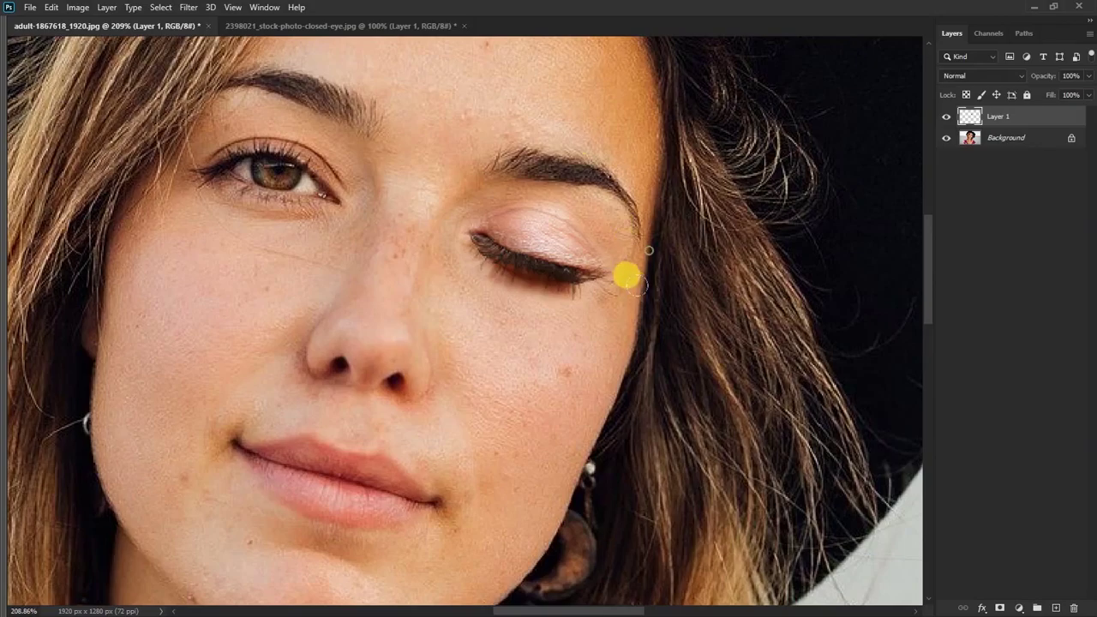
Step: Nudge the eye patch upward, hide it to compare, and commit its placement
scroll(626, 274, "down", 3)
key("Down")
key("Down")
key("Down")
key("Down")
key("Up")
key("Up")
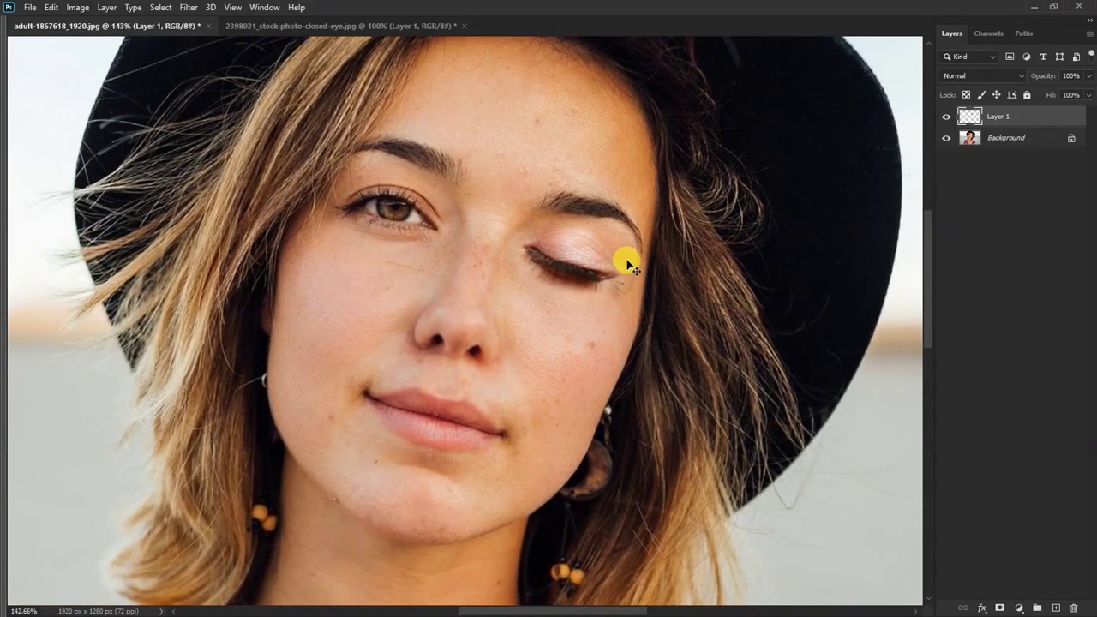
scroll(629, 270, "up", 5)
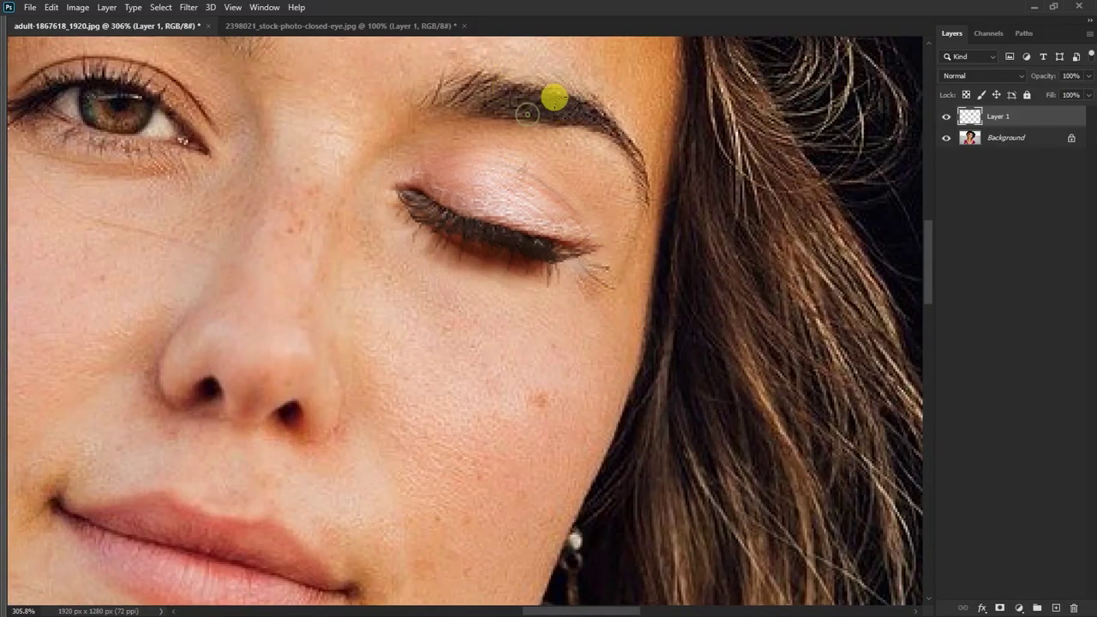
left_click(947, 117)
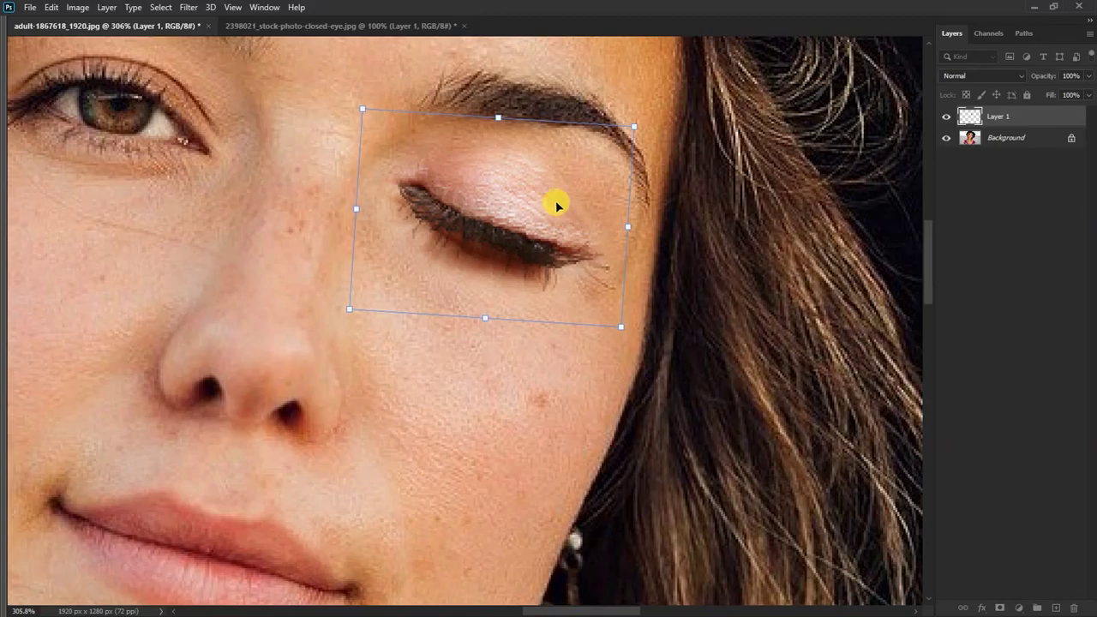
key("Return")
Step: Switch to the Eraser and make the Background layer active
key("e")
scroll(556, 182, "down", 3, "alt")
scroll(585, 193, "down", 1)
left_click(1005, 137)
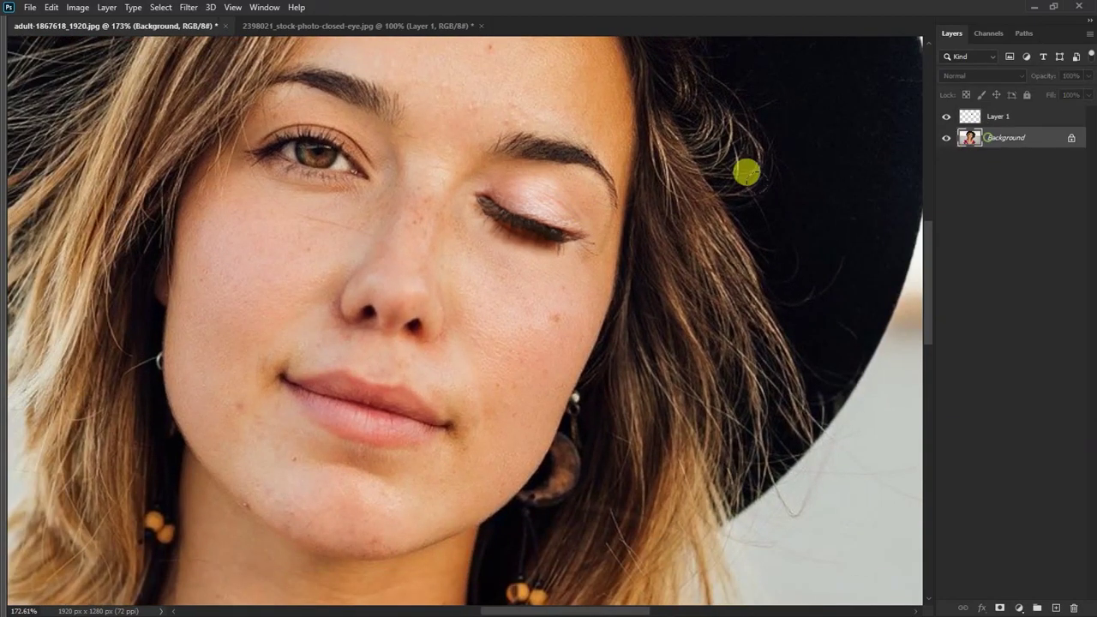
Step: Reselect Layer 1 and warm it with an extra Color Balance Yellow–Blue of -10
scroll(496, 255, "up", 1)
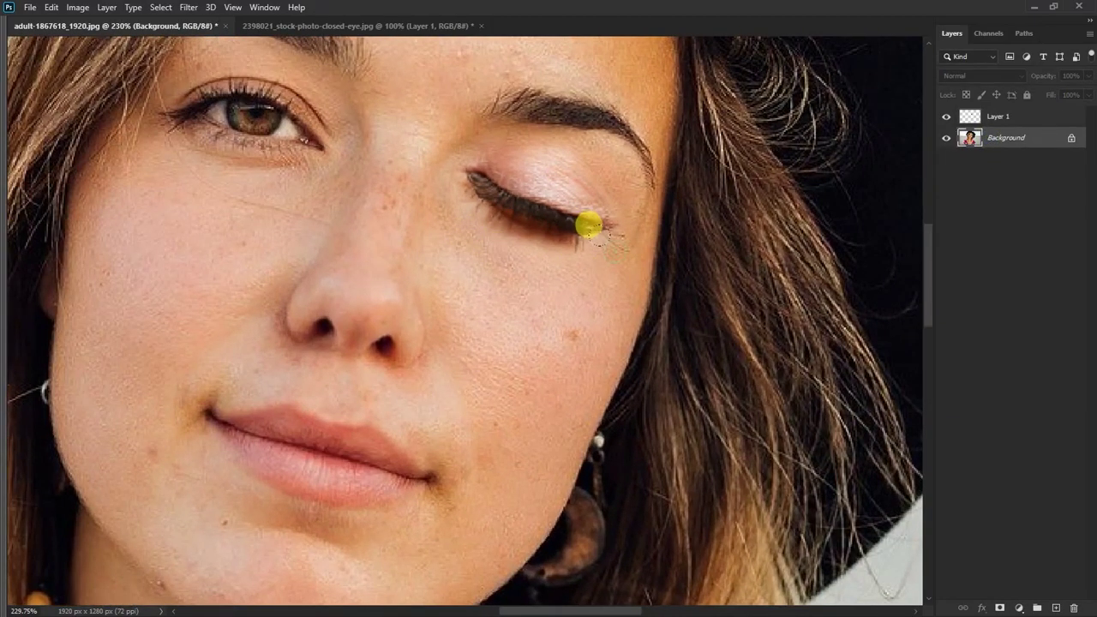
scroll(595, 243, "up", 1, "alt")
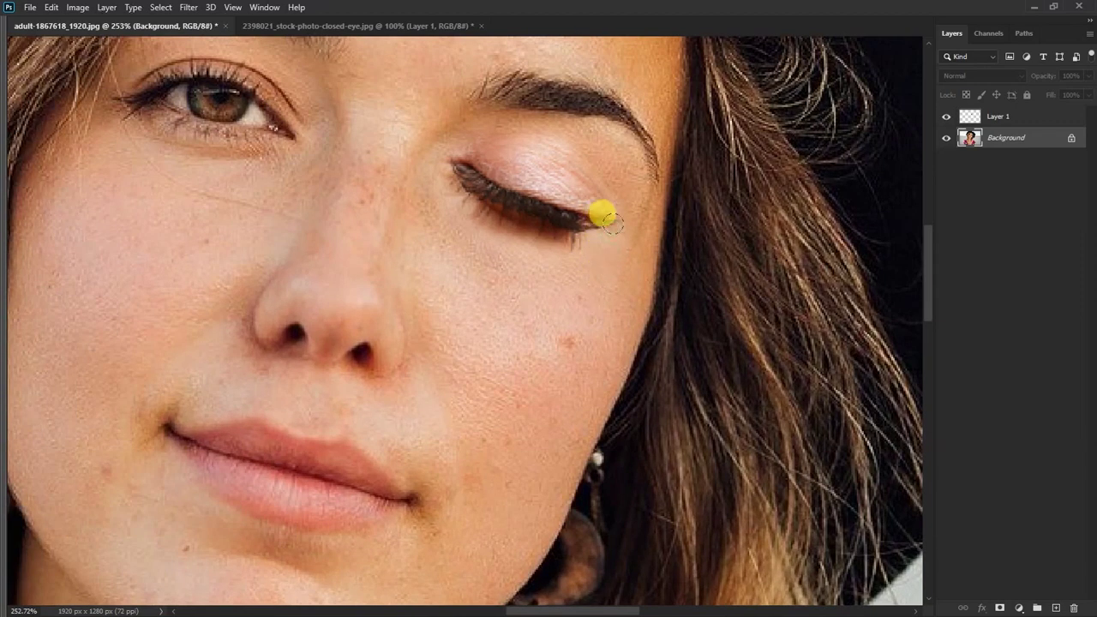
left_click(977, 116)
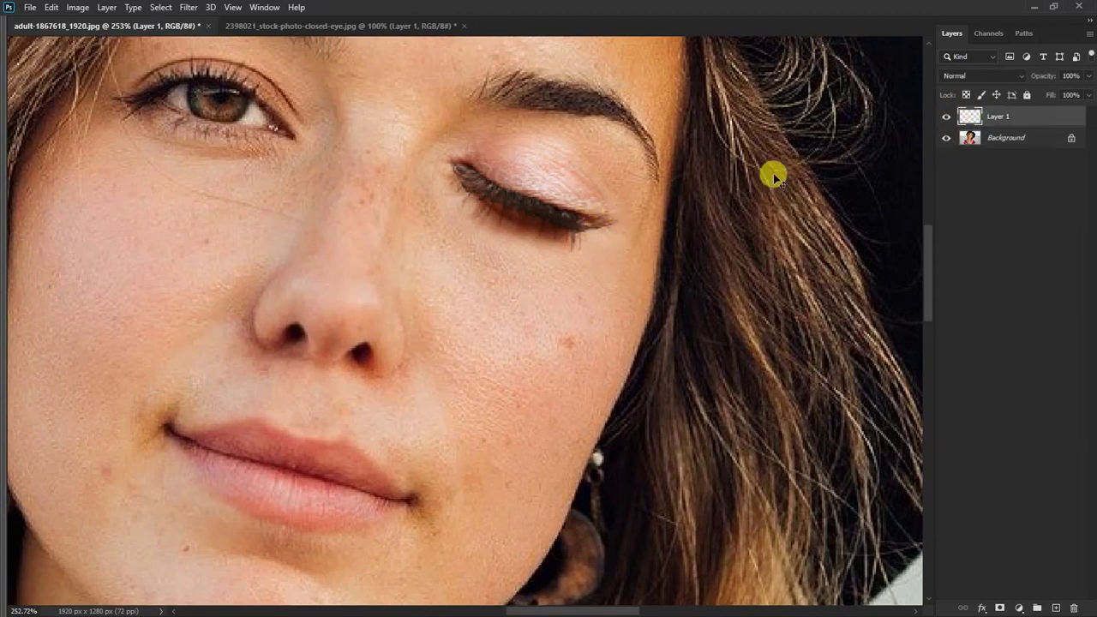
key("ctrl+b")
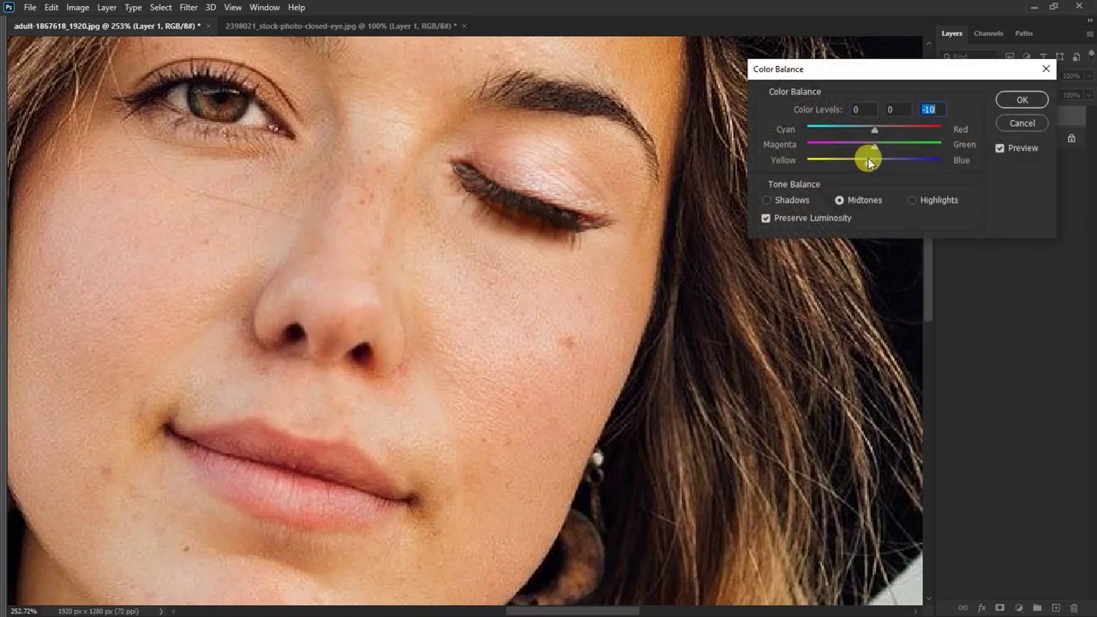
key("Return")
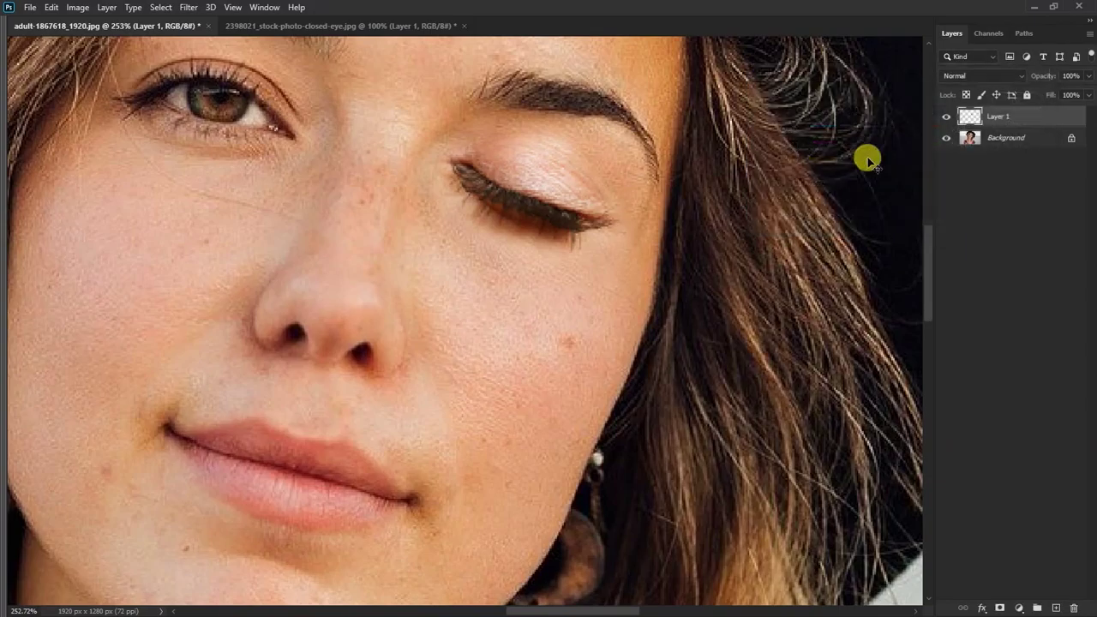
Step: Fit the photo on screen and show the Timeline panel from the Window menu
key("ctrl+0")
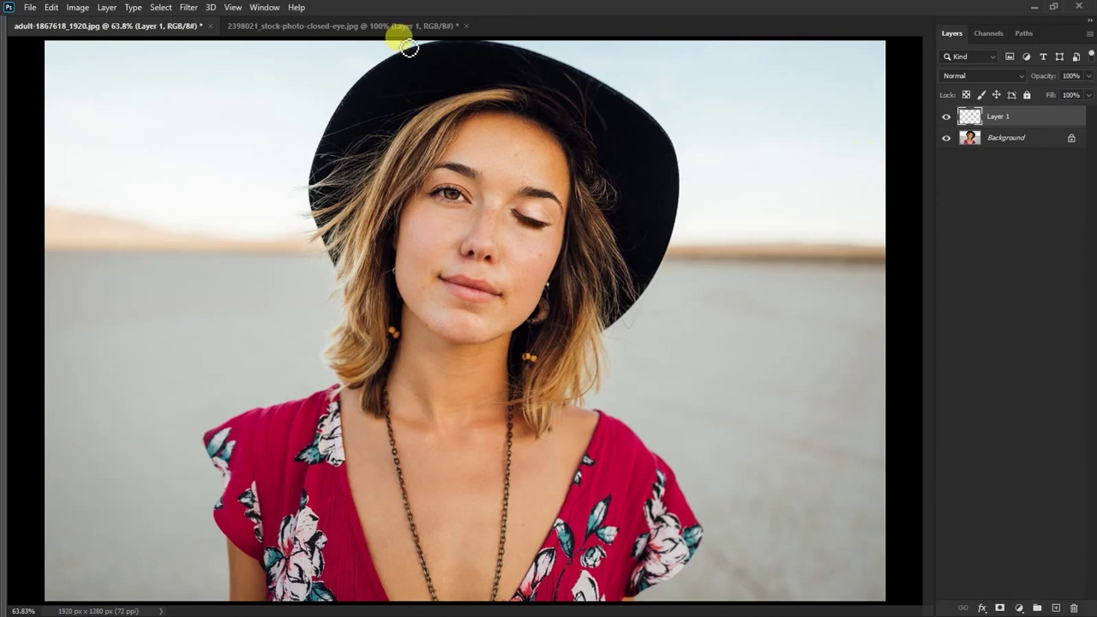
left_click(262, 7)
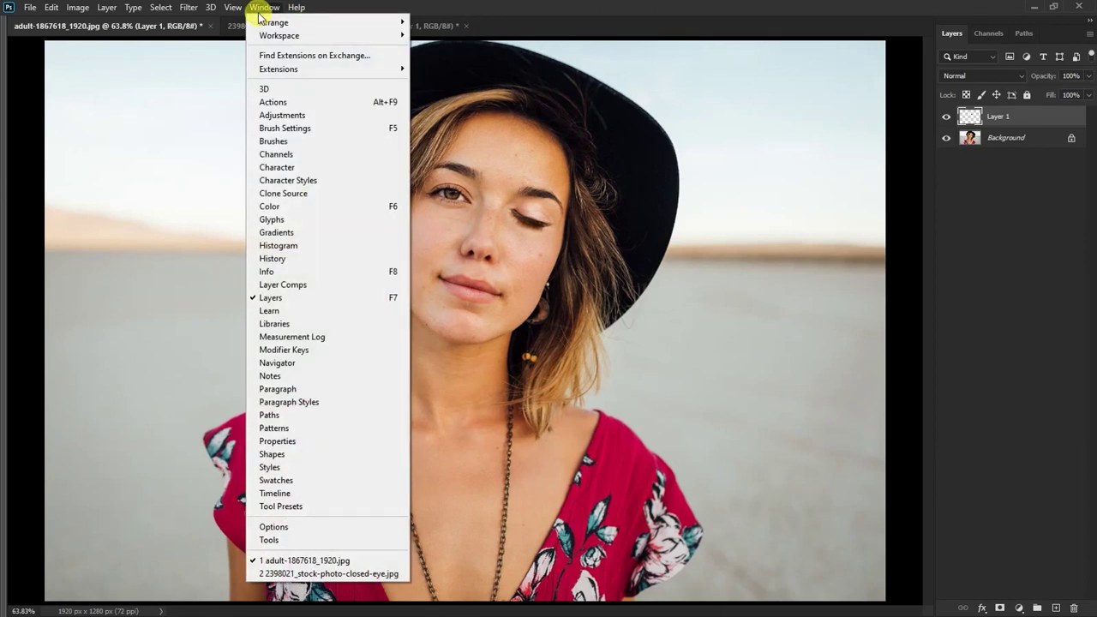
left_click(300, 494)
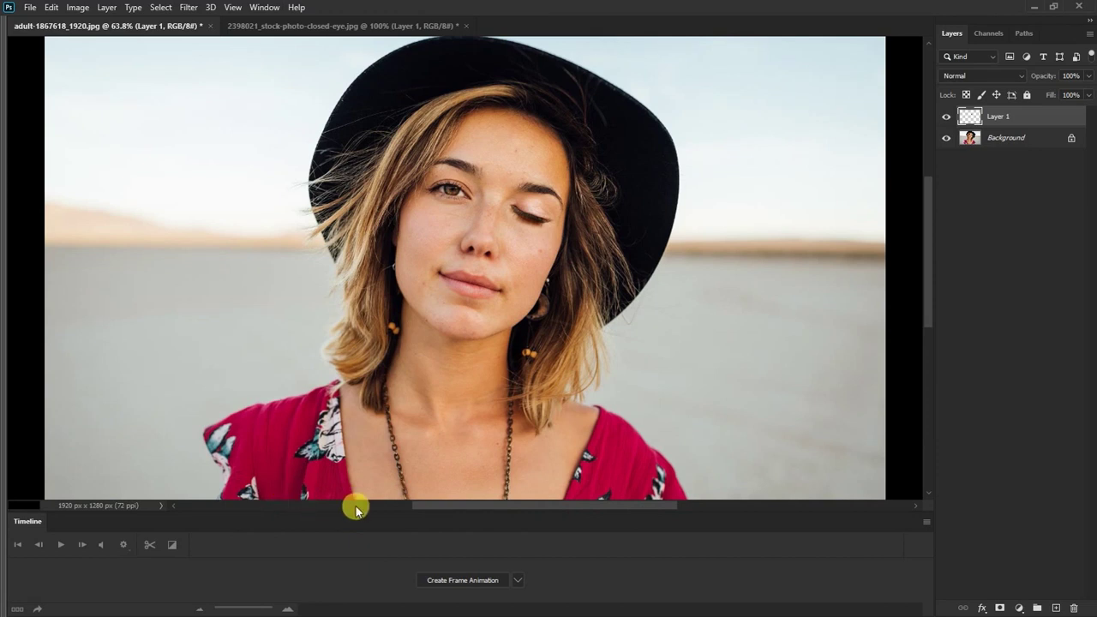
Step: Create a frame animation with Layer 1 hidden in frame 1, looping Forever
left_click(459, 582)
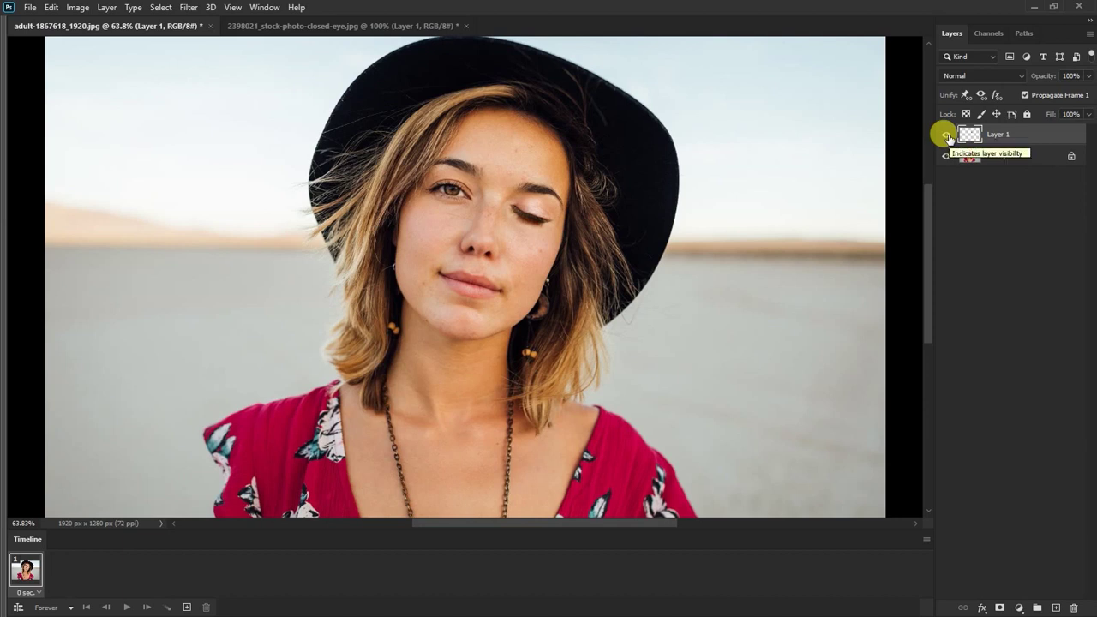
left_click(947, 136)
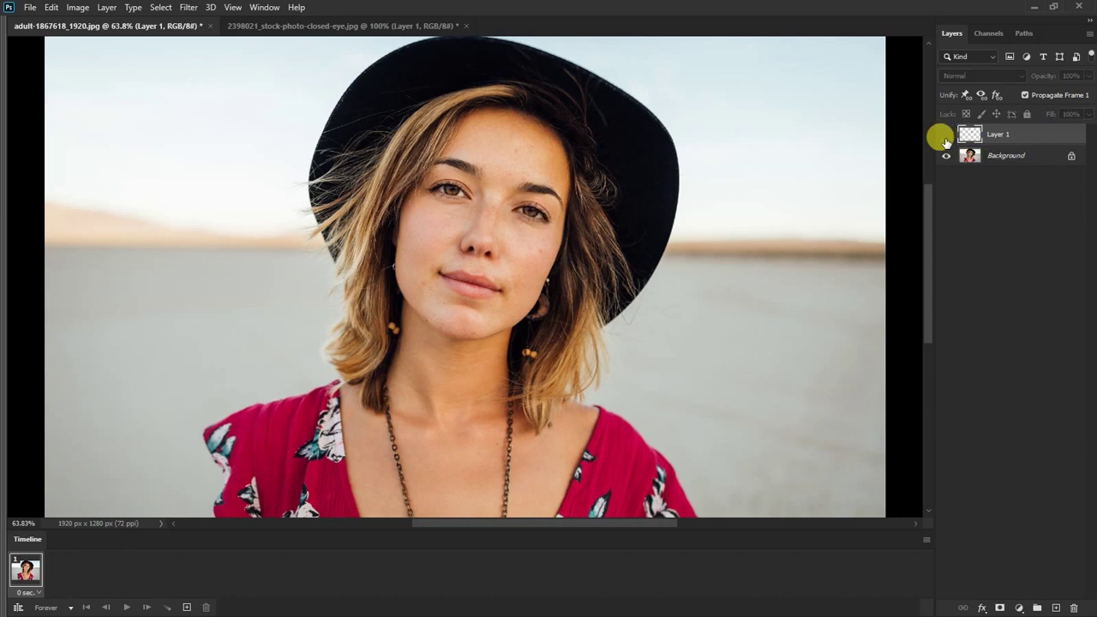
left_click(69, 608)
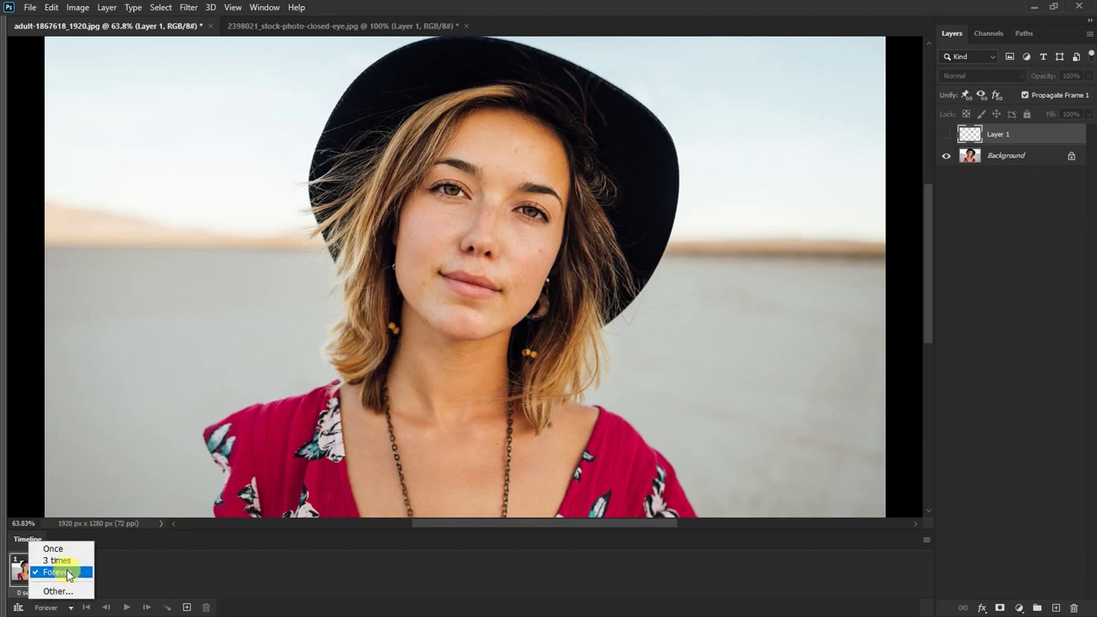
left_click(69, 573)
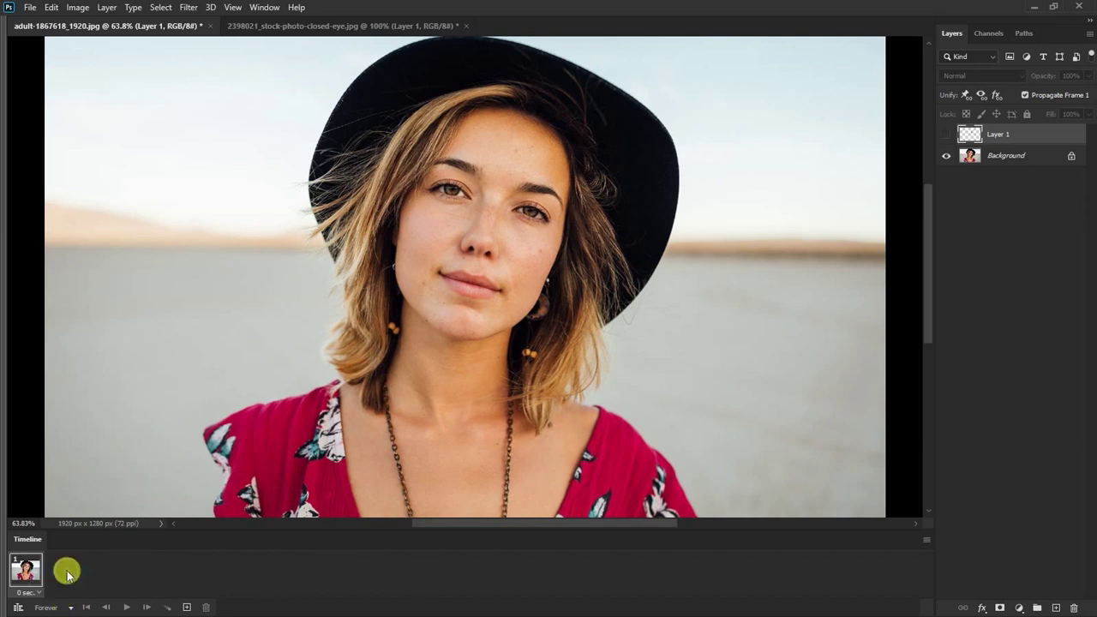
Step: Duplicate the frame, show closed-eye Layer 1 in frame 2, and preview playback
left_click(189, 608)
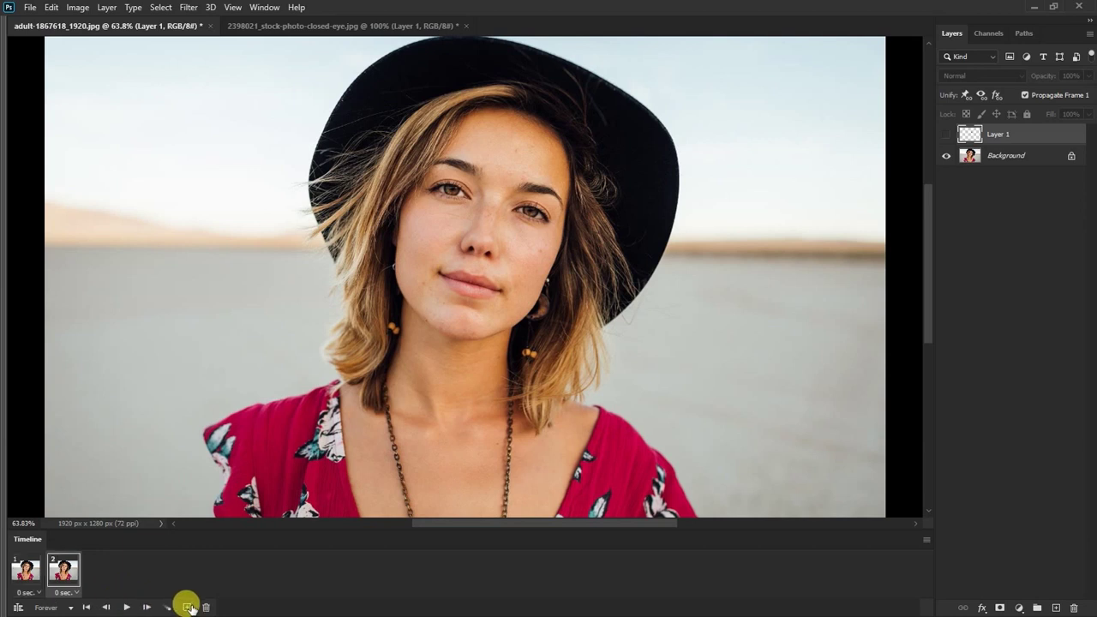
left_click(946, 134)
left_click(945, 135)
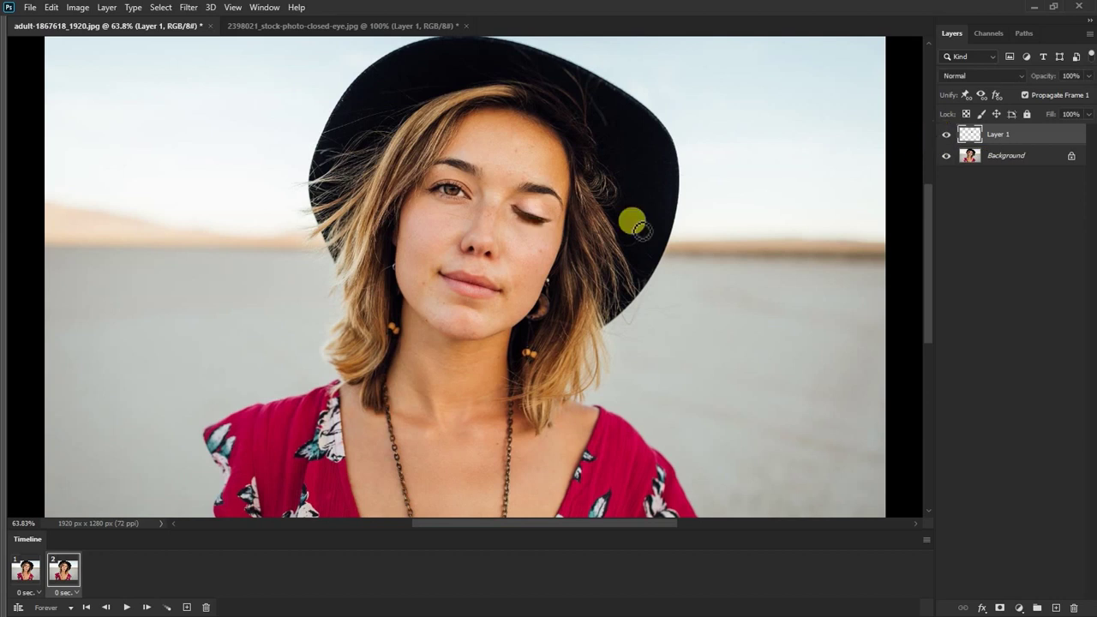
left_click(128, 606)
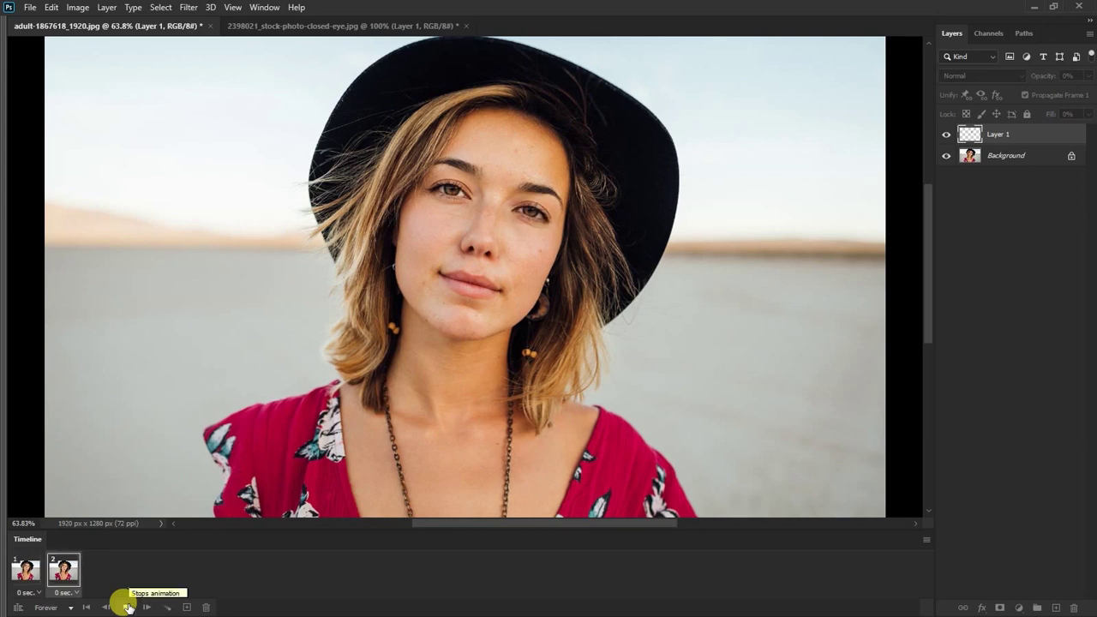
left_click(128, 607)
Step: Try frame 2 delays of 0.5 and then 10 seconds, previewing each
left_click(76, 593)
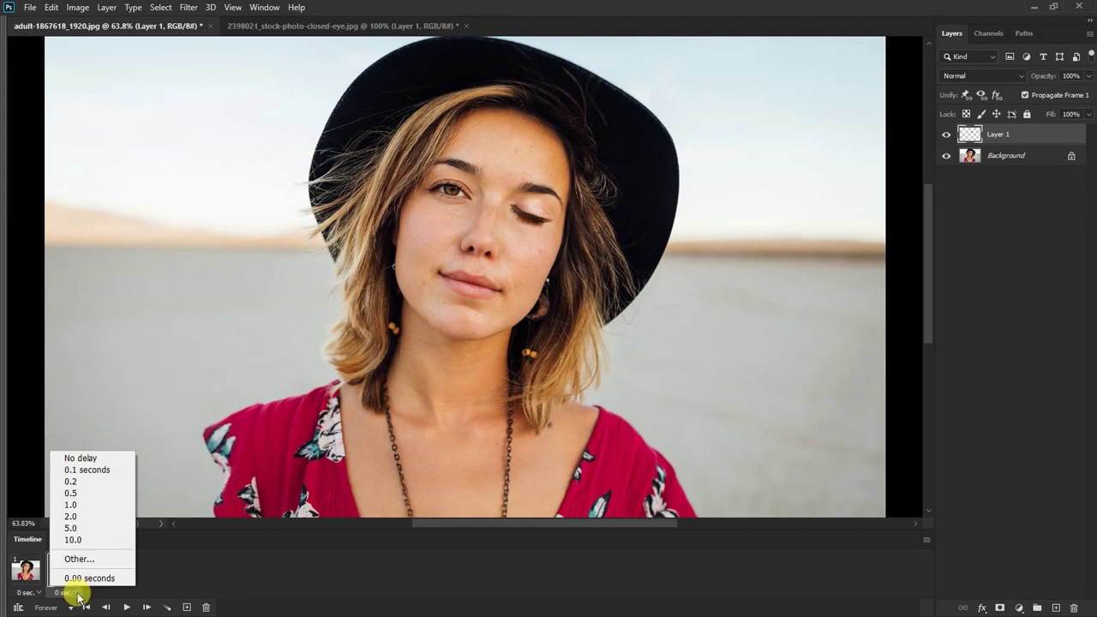
left_click(106, 495)
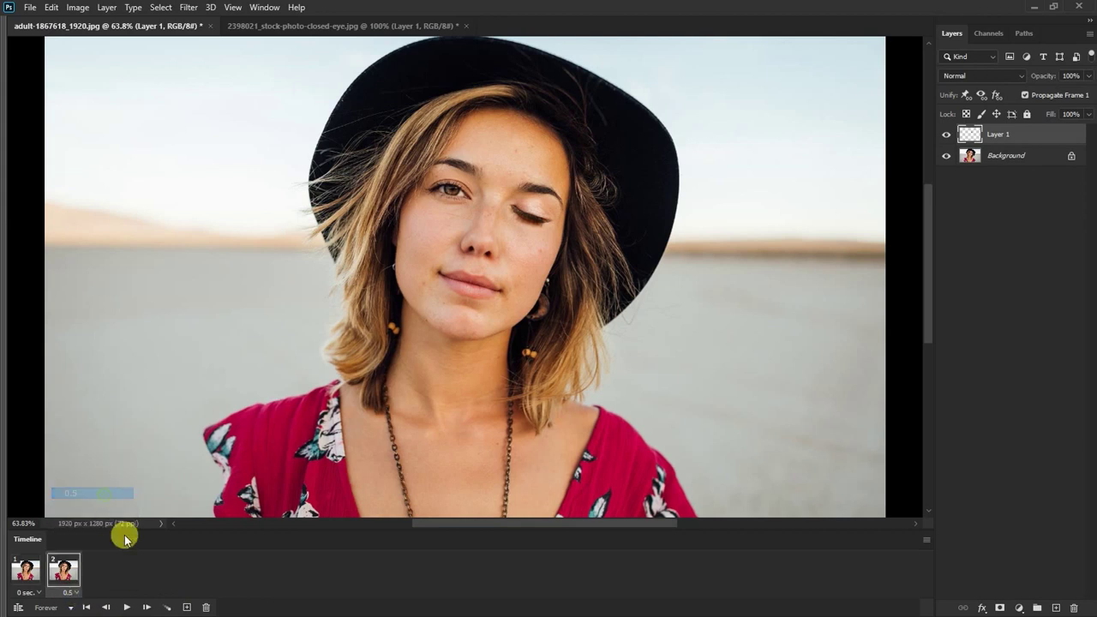
left_click(128, 607)
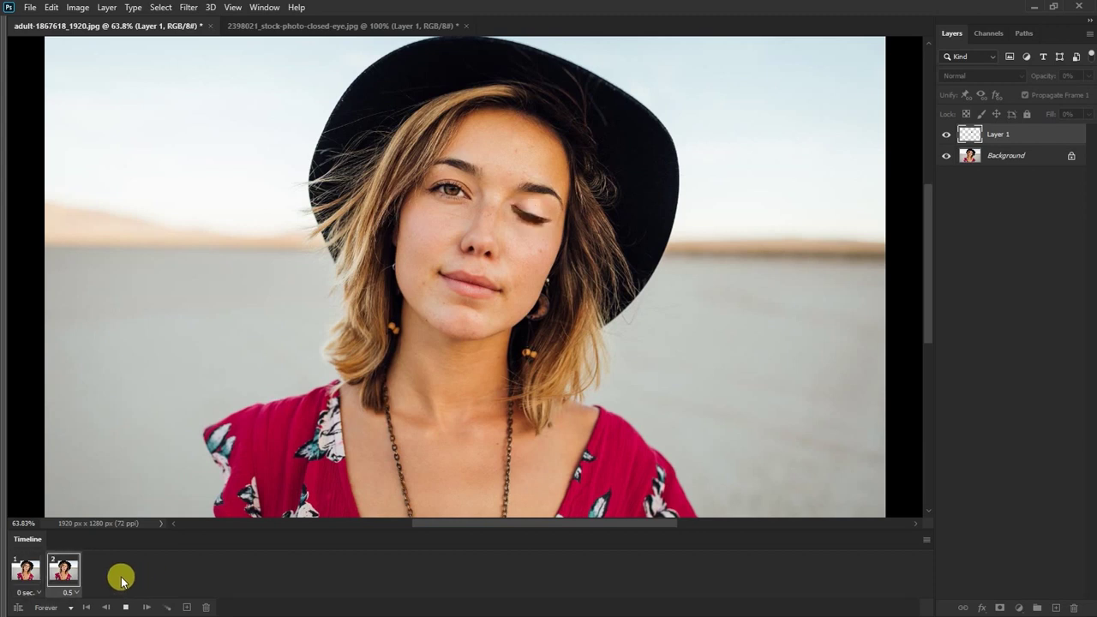
left_click(77, 596)
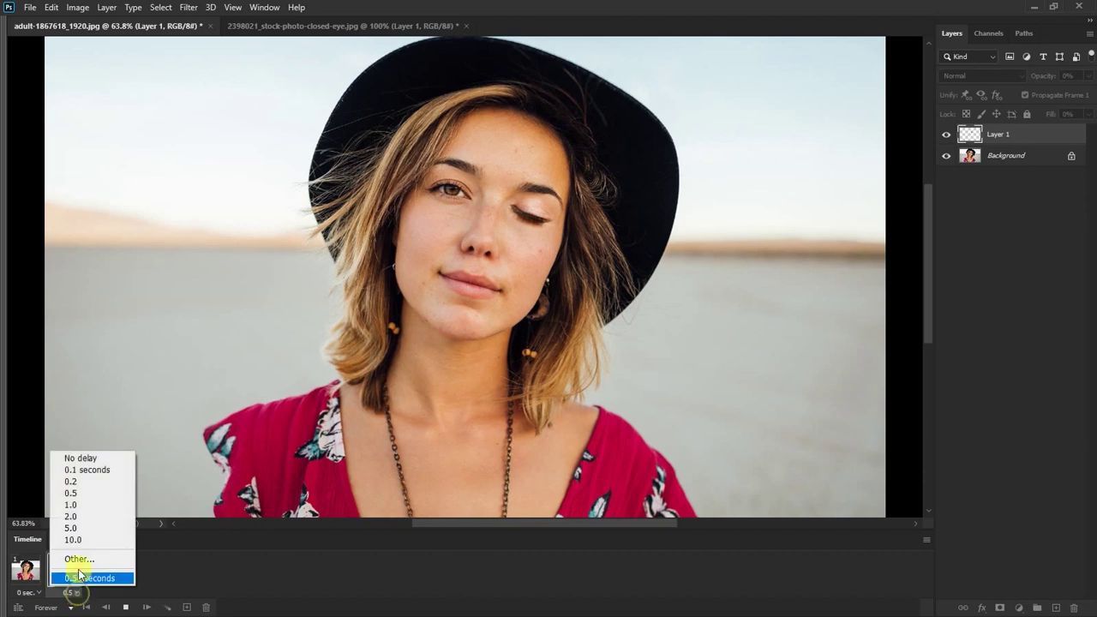
left_click(92, 539)
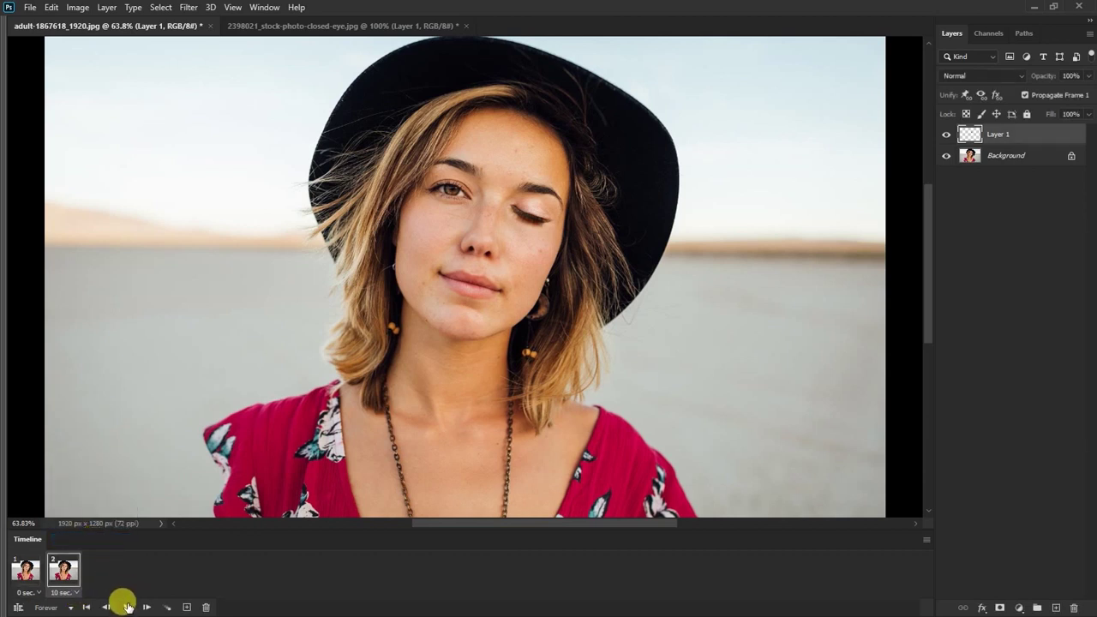
left_click(126, 606)
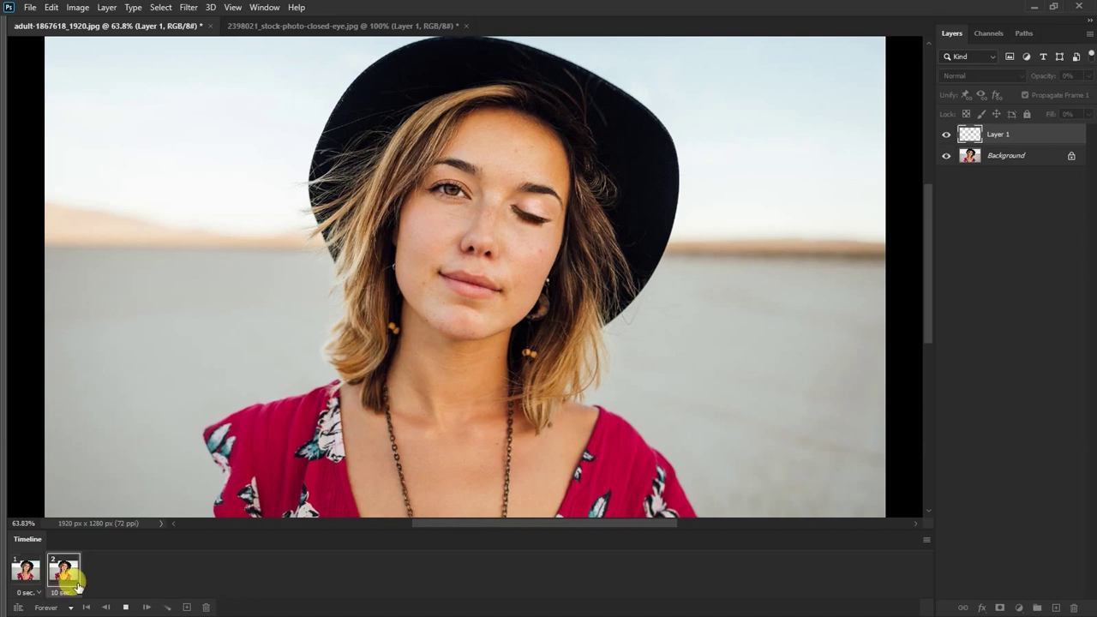
Step: Set frame 2's delay to 5 seconds, keep frame 1 at no delay, and preview
left_click(111, 579)
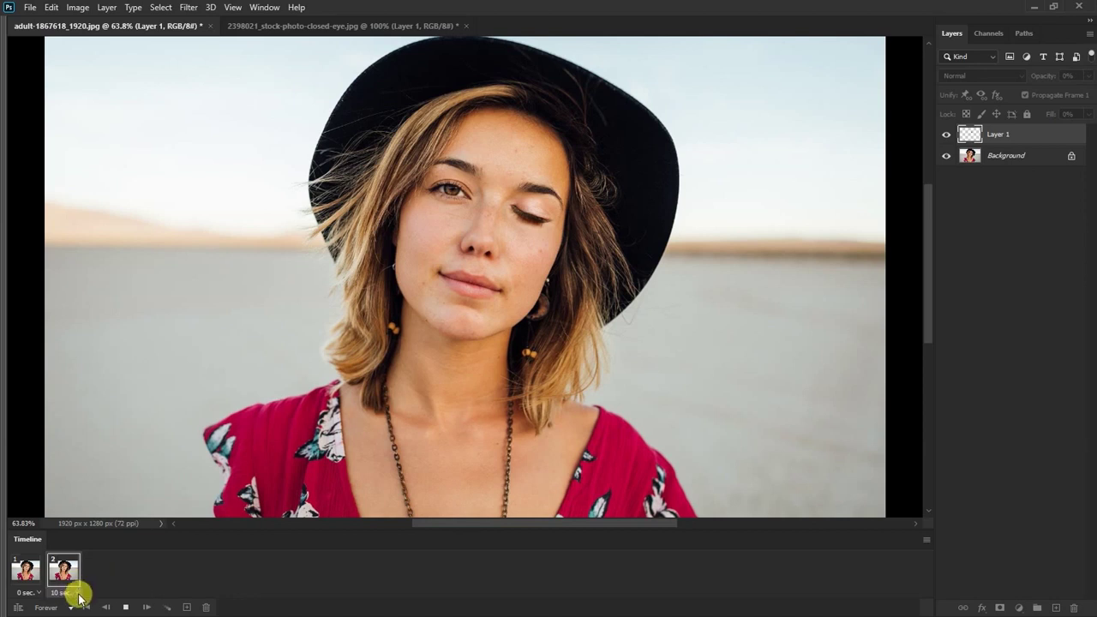
left_click(79, 592)
left_click(87, 528)
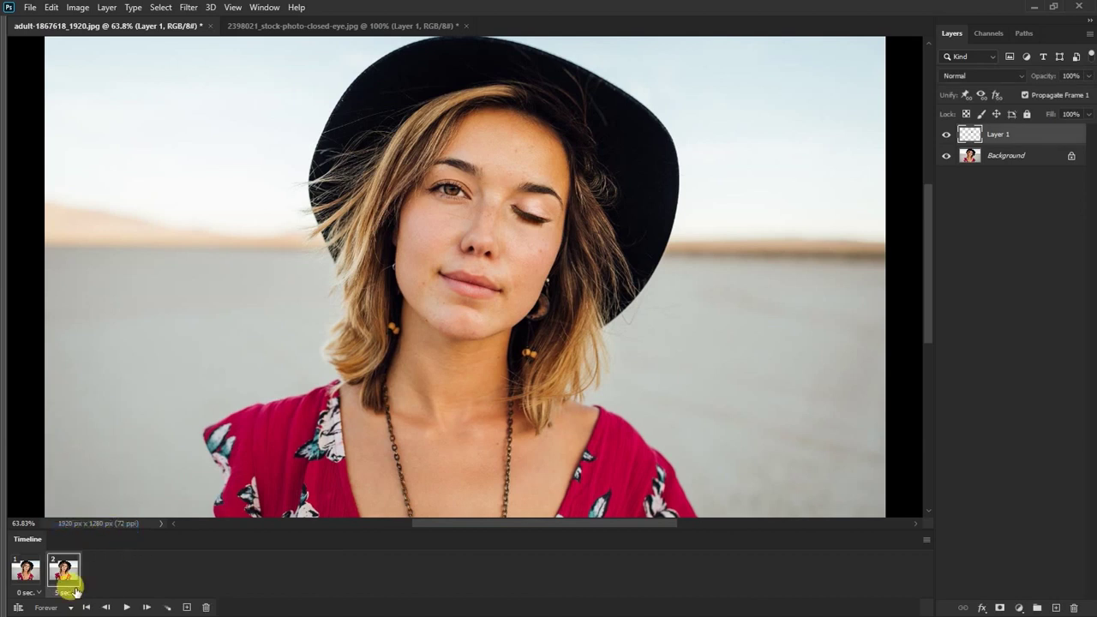
left_click(24, 573)
left_click(39, 594)
left_click(150, 565)
left_click(126, 607)
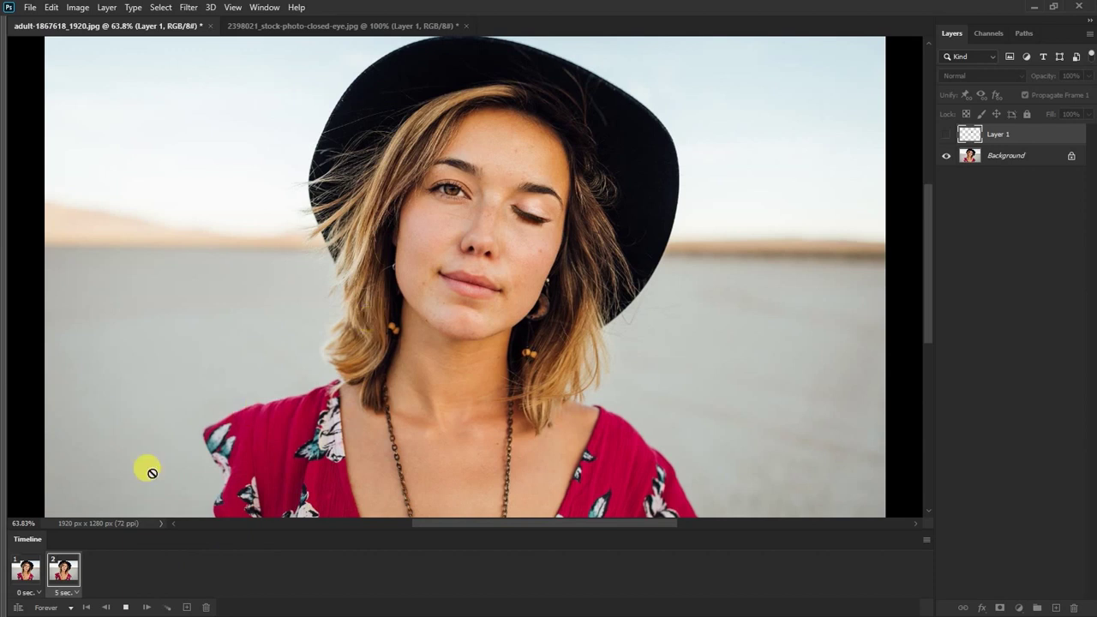
key("ctrl+shift+alt+s")
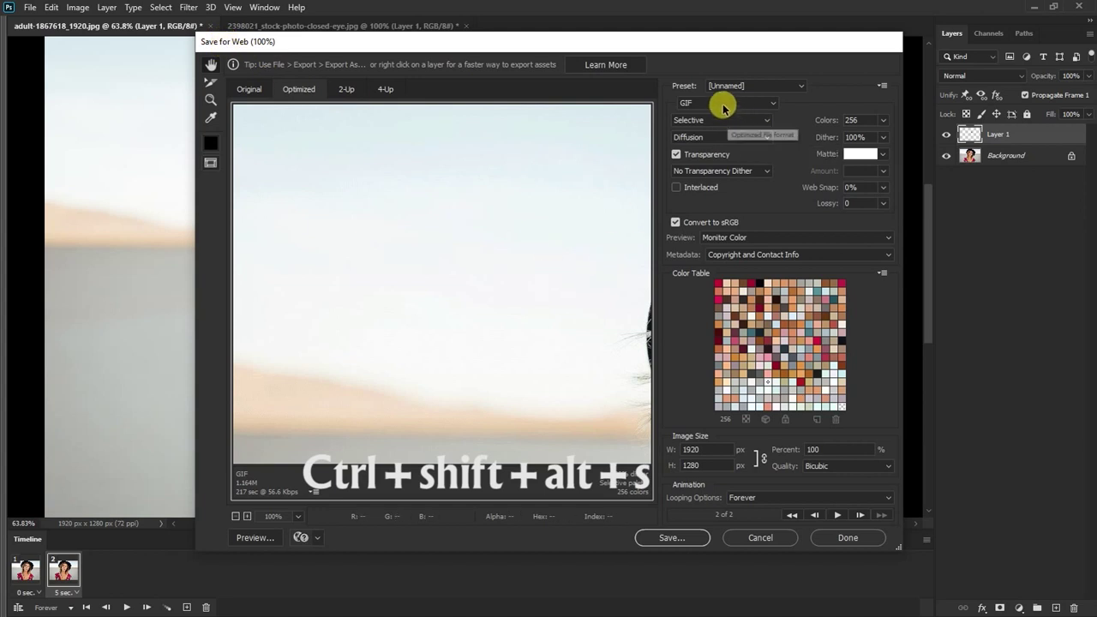
Step: Save the Forever-looping GIF from Save for Web as adult-1867618_1920 on the Desktop
mouse_move(648, 265)
left_mouse_down()
mouse_move(531, 233)
mouse_move(517, 243)
mouse_move(534, 275)
mouse_move(509, 276)
left_mouse_up()
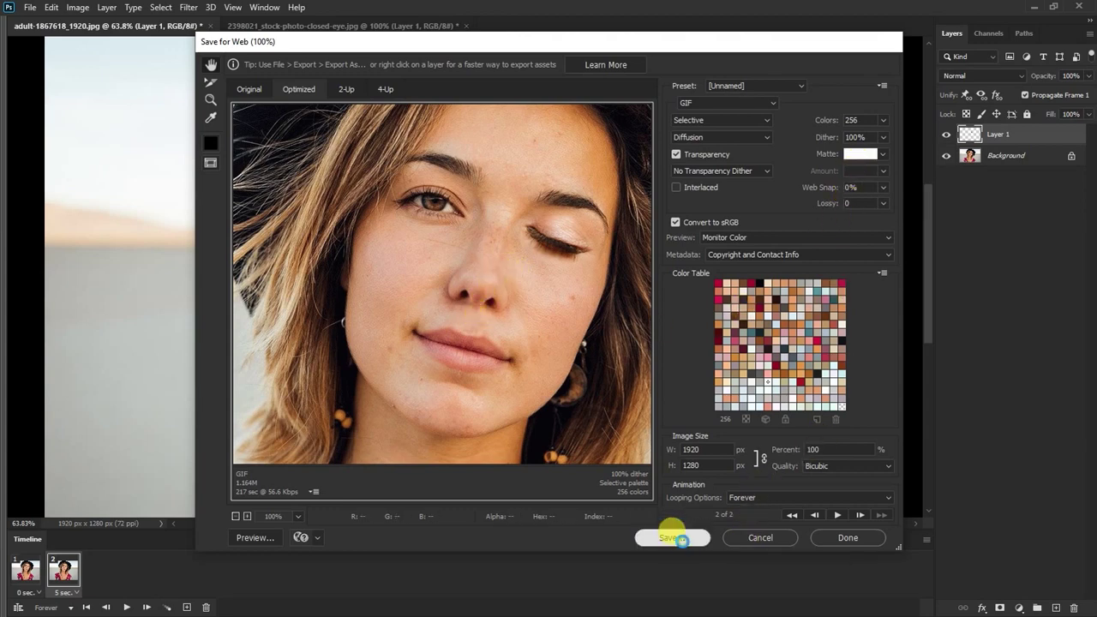
left_click(671, 537)
left_click(235, 159)
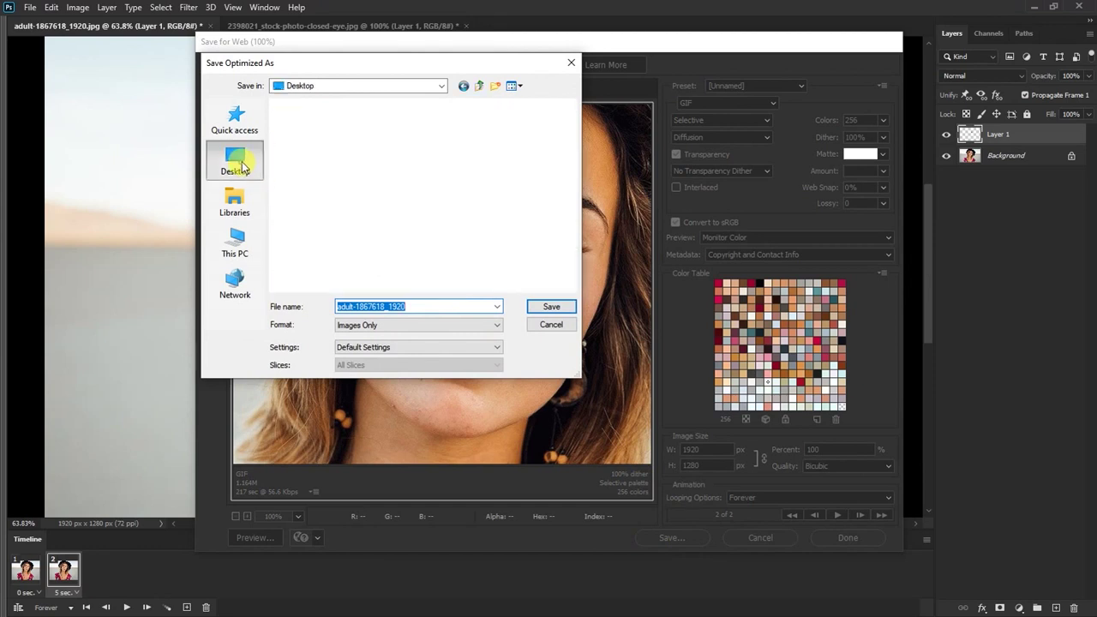
left_click(548, 310)
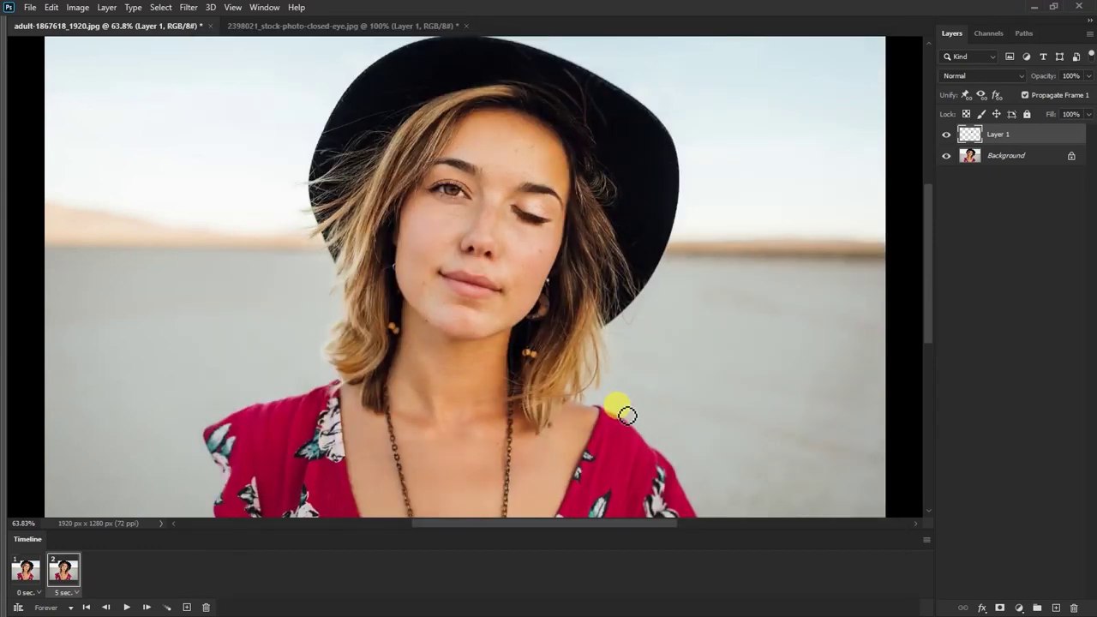
Step: Find the exported adult-1867618_1920 GIF on the Desktop and open it in ACDSee Quick View
key("ctrl+o")
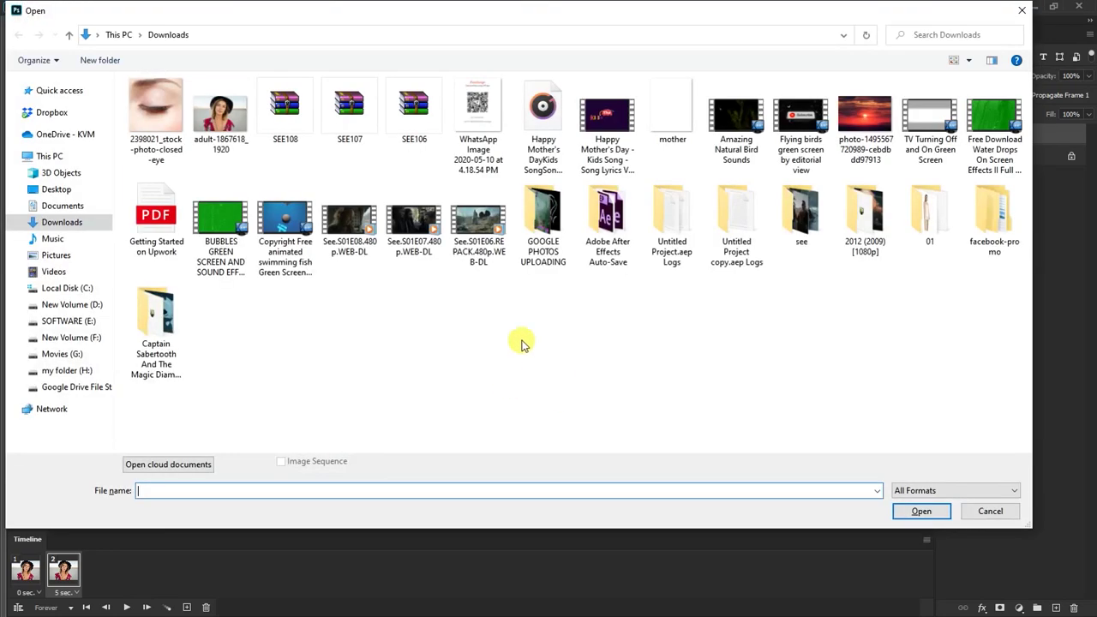
left_click(56, 189)
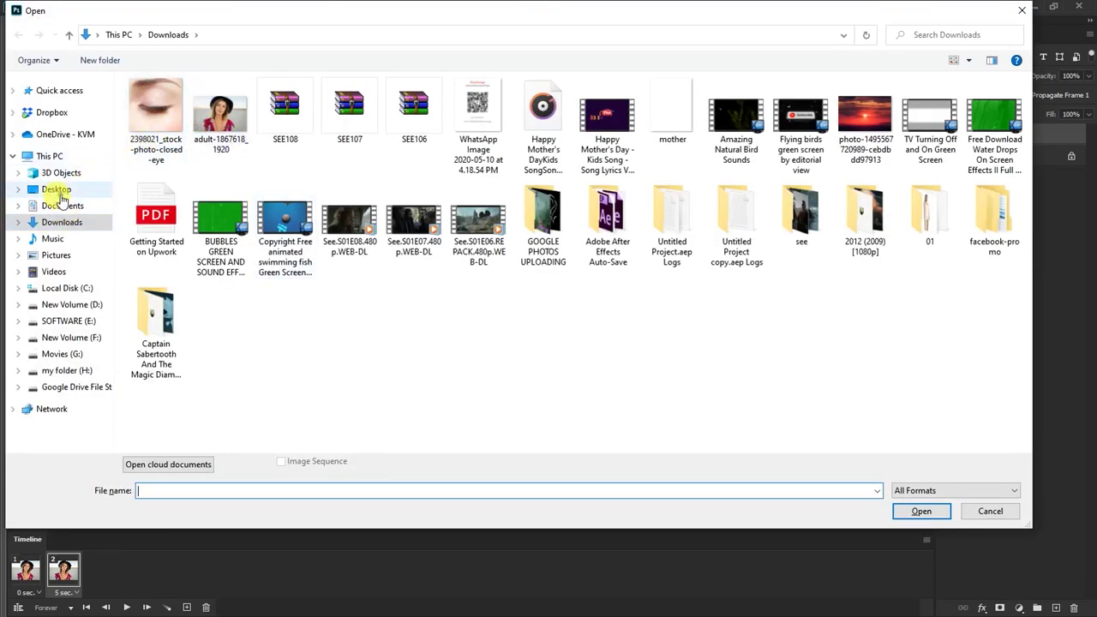
left_click(160, 120)
right_click(157, 124)
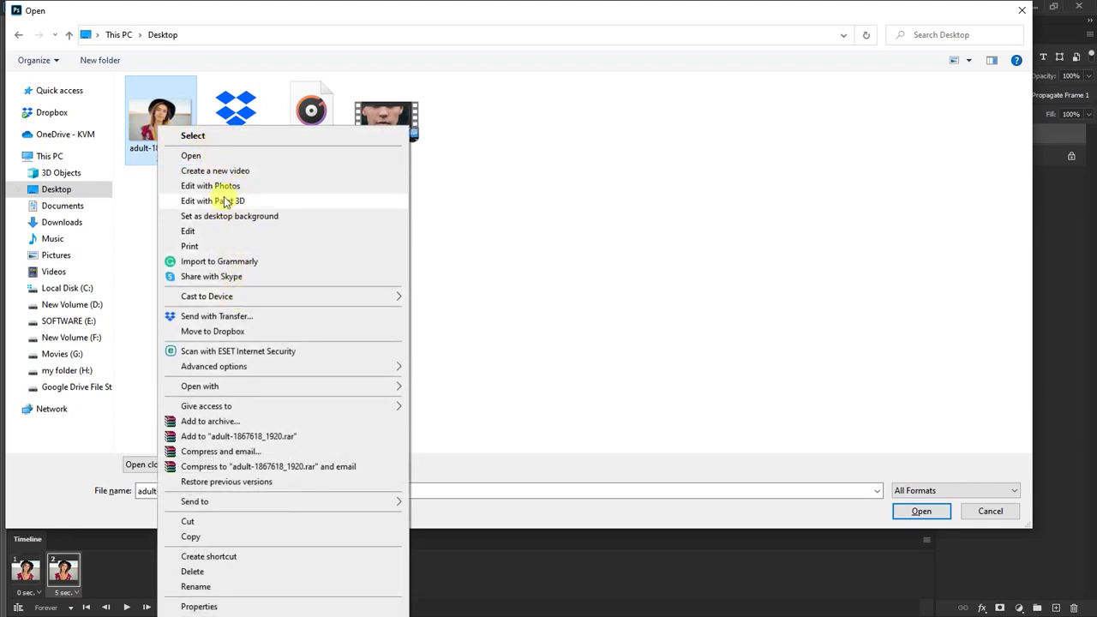
mouse_move(283, 387)
left_click(434, 393)
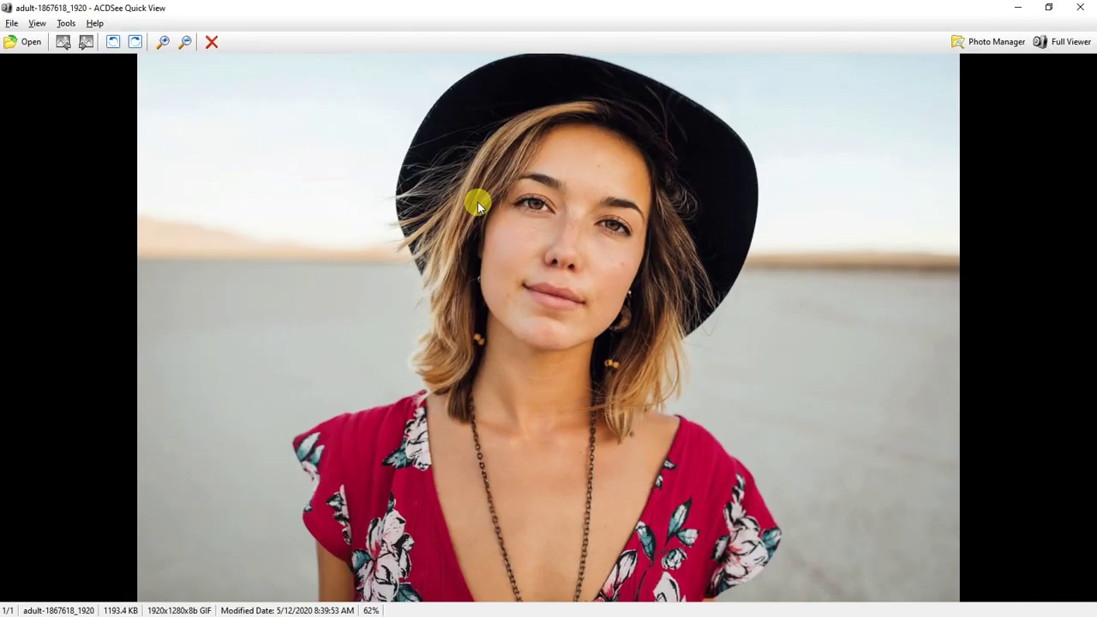